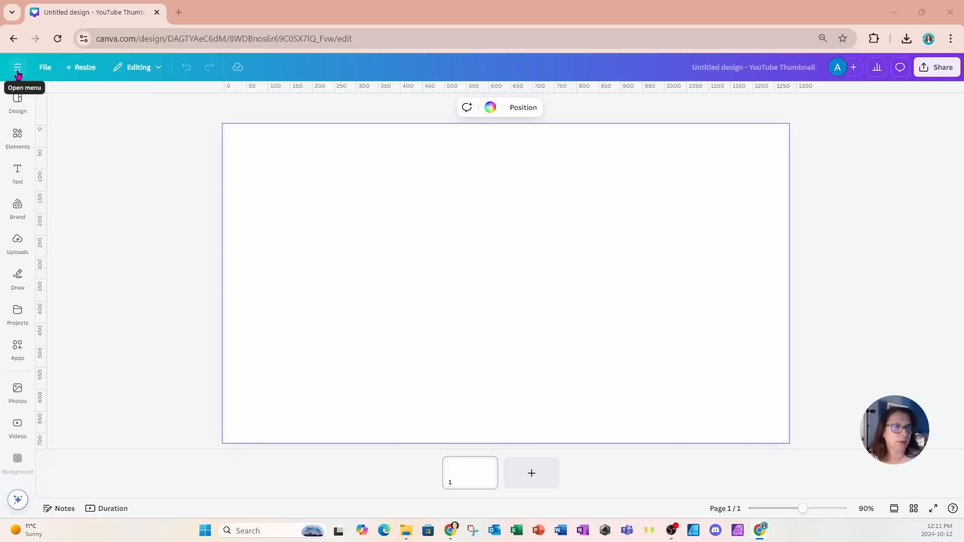
left_click(43, 69)
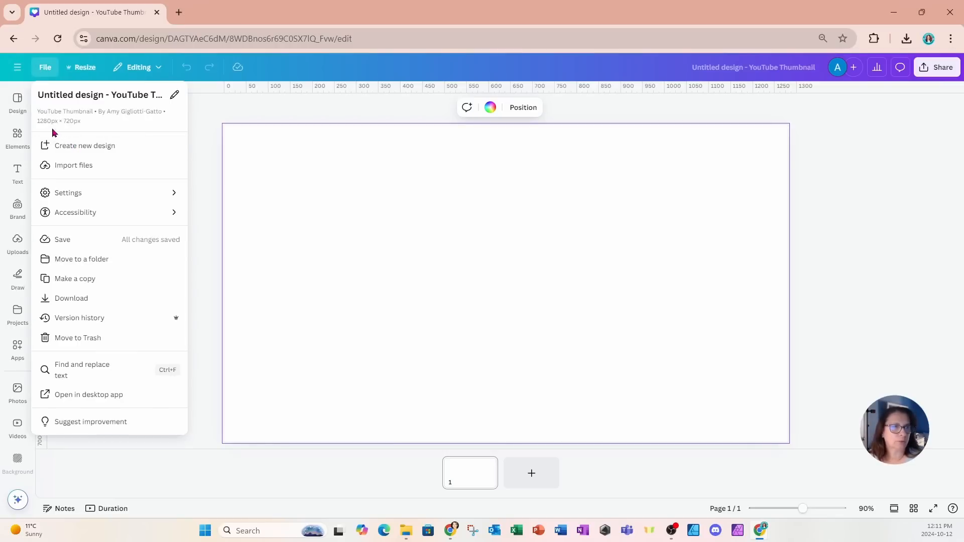
left_click(348, 219)
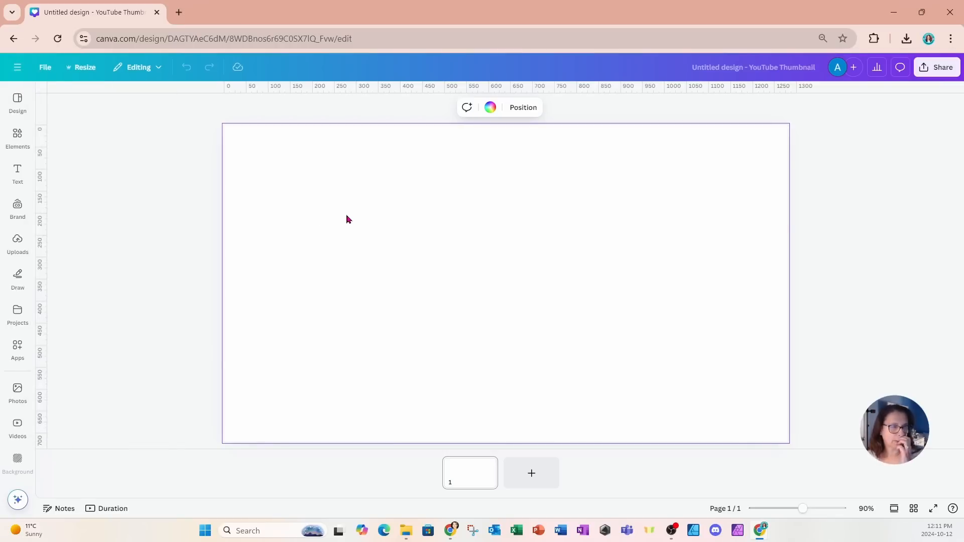
Step: Search the photo elements for "forrest", add the leaf-covered forest path photo and set it as the page background
left_click(18, 137)
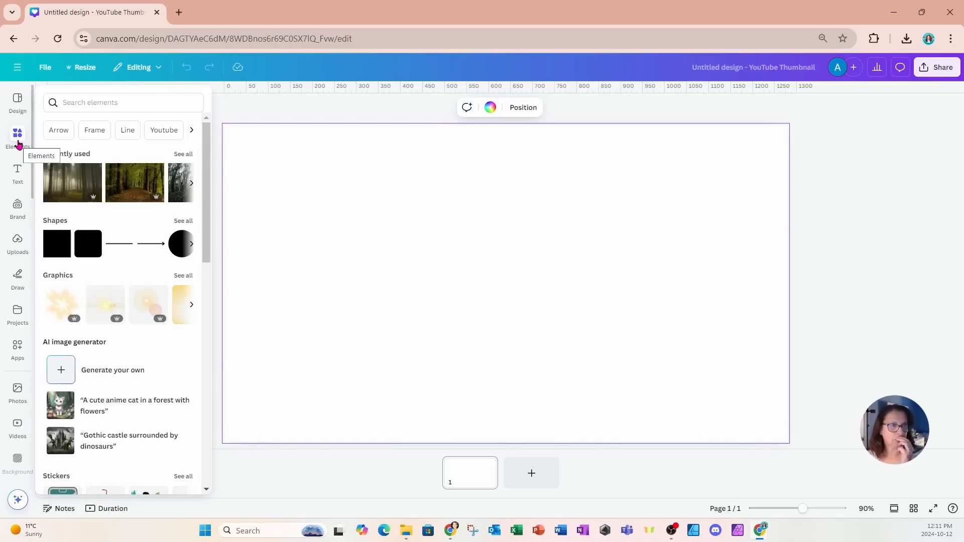
left_click(102, 101)
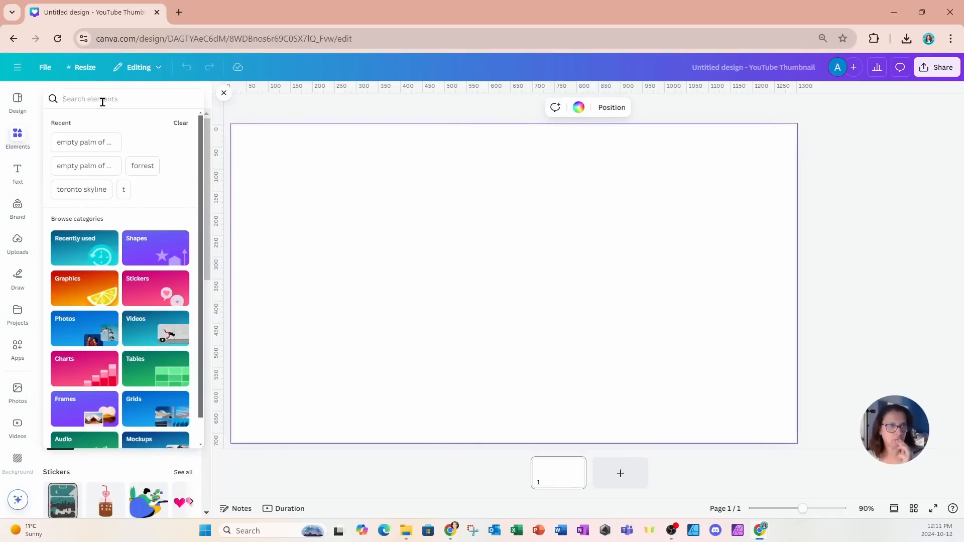
type("for")
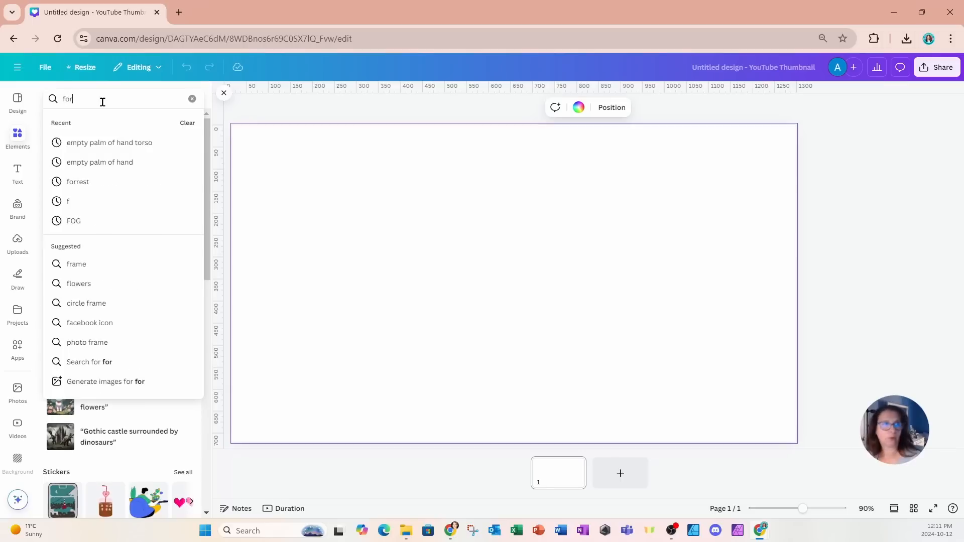
type("rest")
key("Return")
left_click(111, 122)
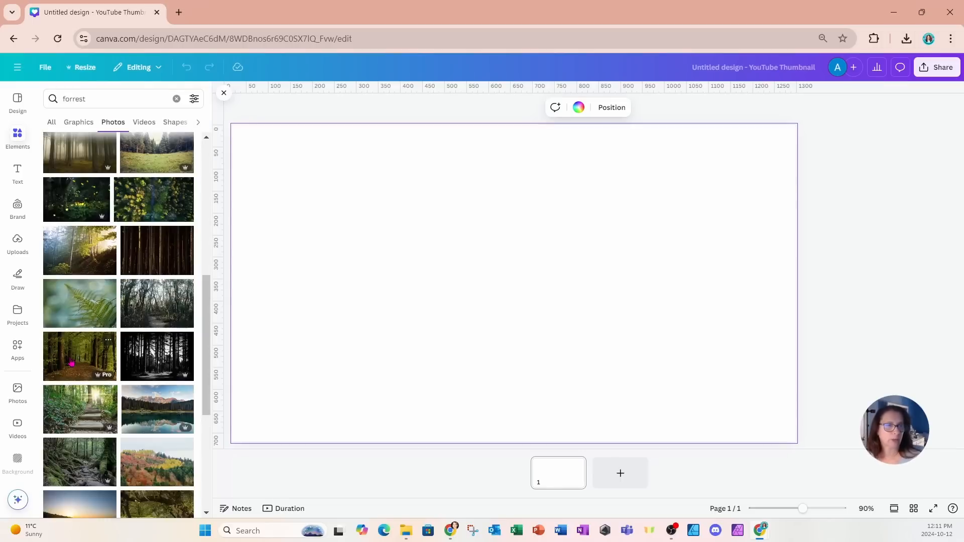
left_click(80, 357)
right_click(474, 251)
left_click(557, 462)
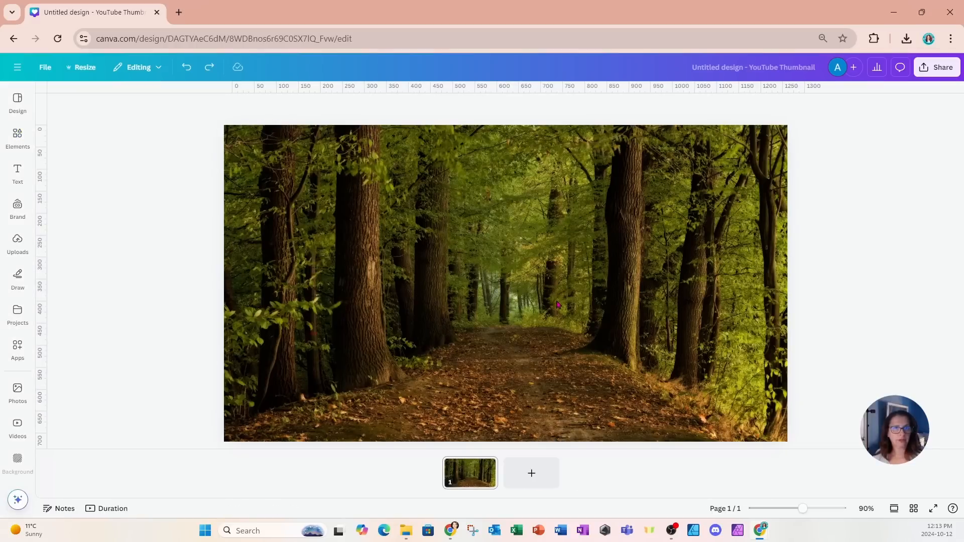
Step: Add the recently used photo of a woman's hands with palms up and remove its background
left_click(11, 134)
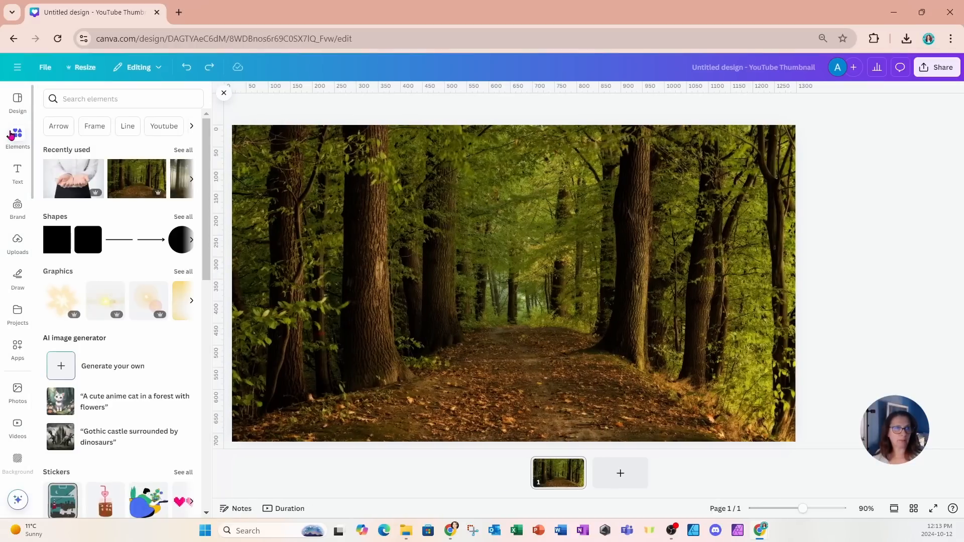
left_click(58, 175)
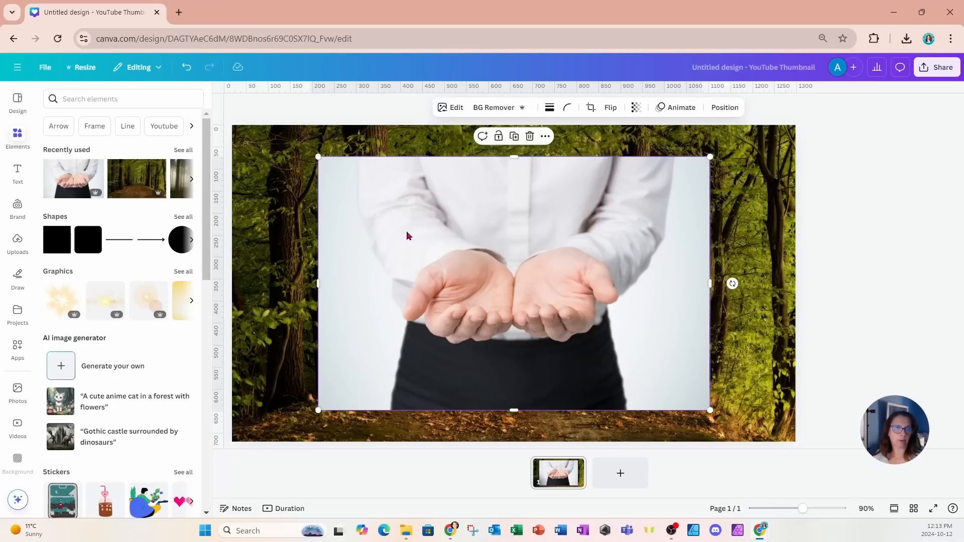
left_click(545, 136)
left_click(578, 422)
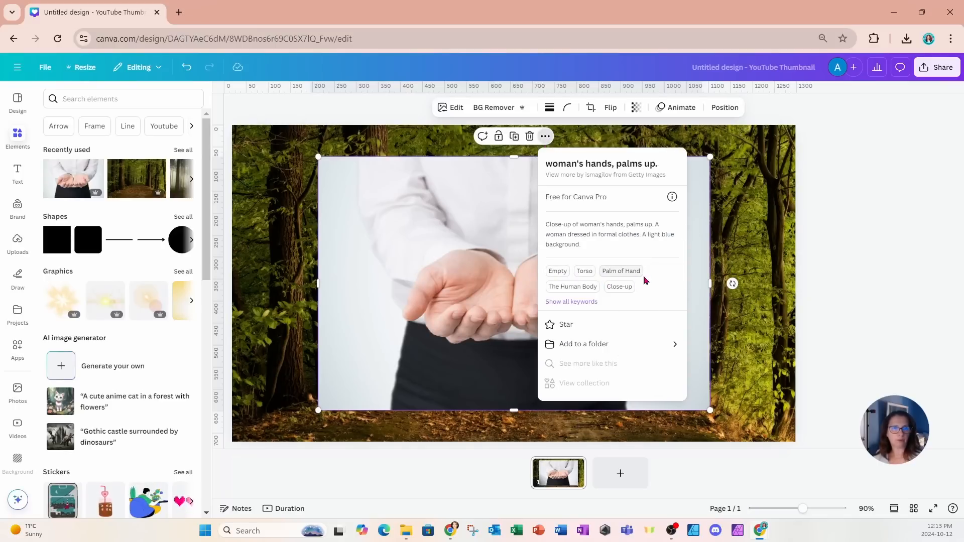
left_click(499, 249)
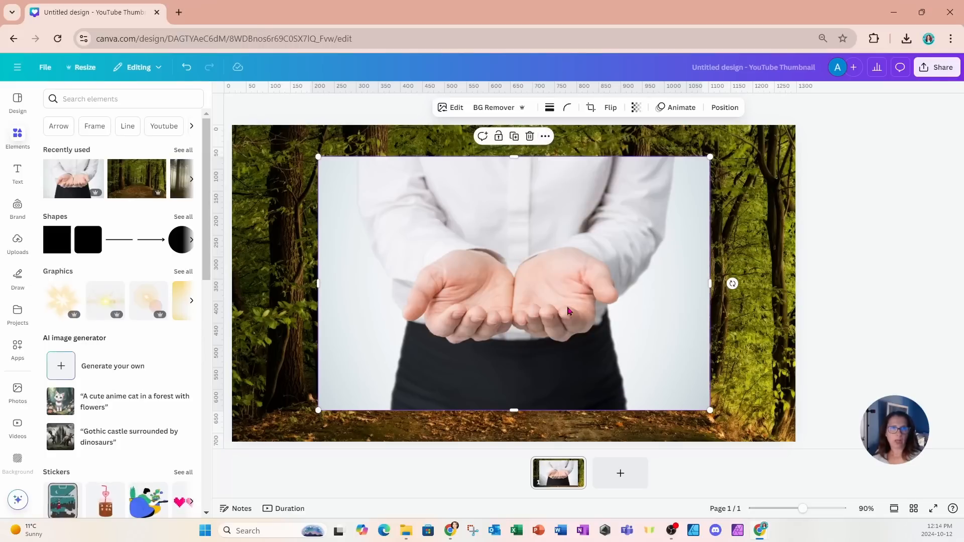
left_click(497, 109)
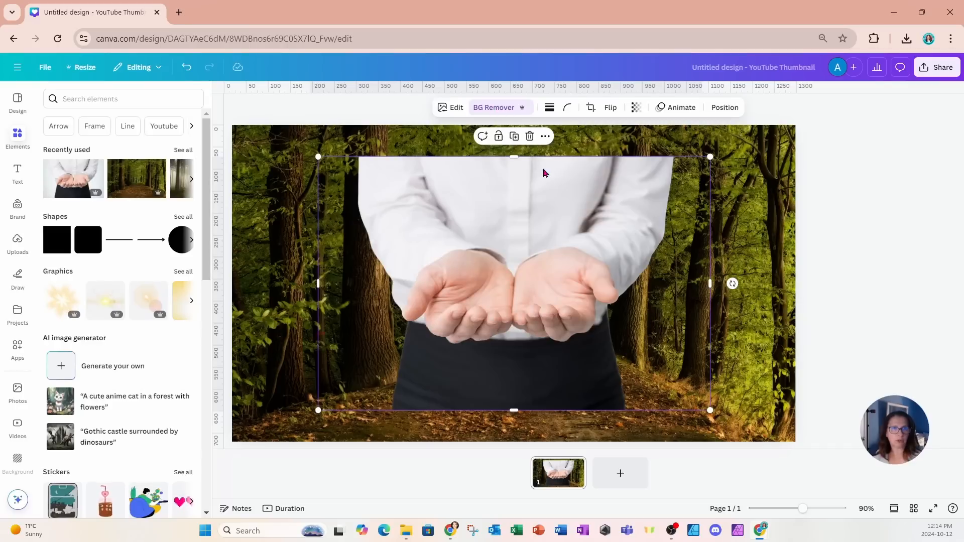
Step: Duplicate the hands cut-out and move the copy partly past the page's right edge
left_click(515, 137)
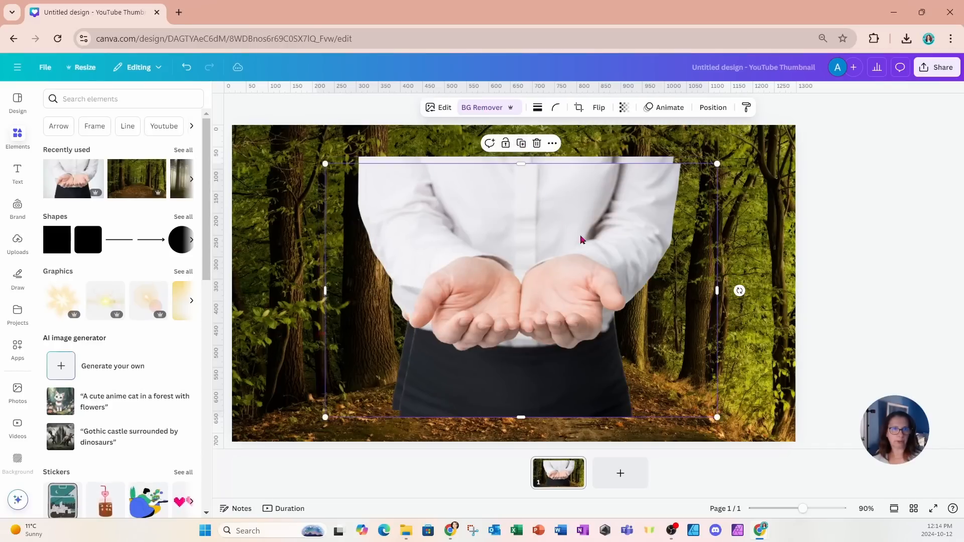
left_click_drag(485, 339, 803, 370)
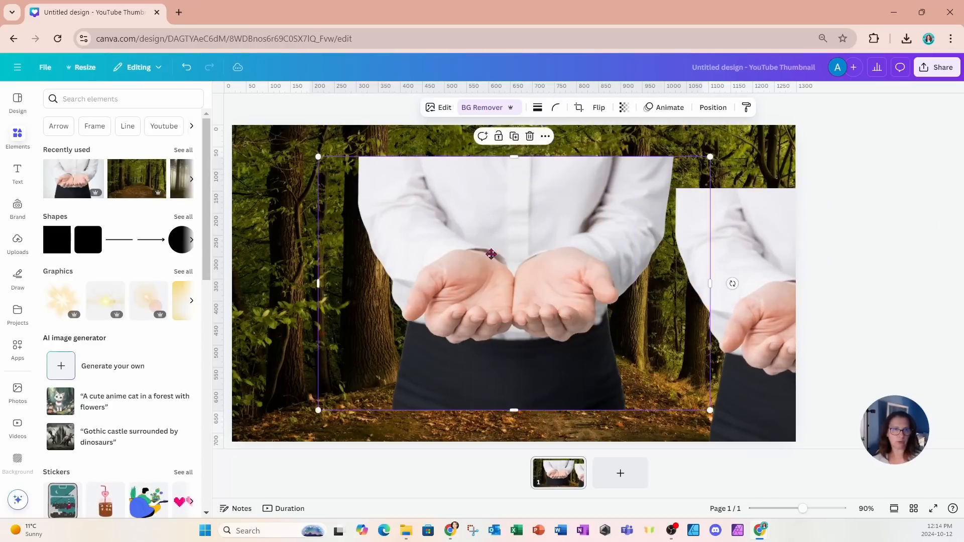
Step: Enlarge the original hands cut-out to the full page height and center it roughly over the forest path
left_click_drag(500, 258, 483, 280)
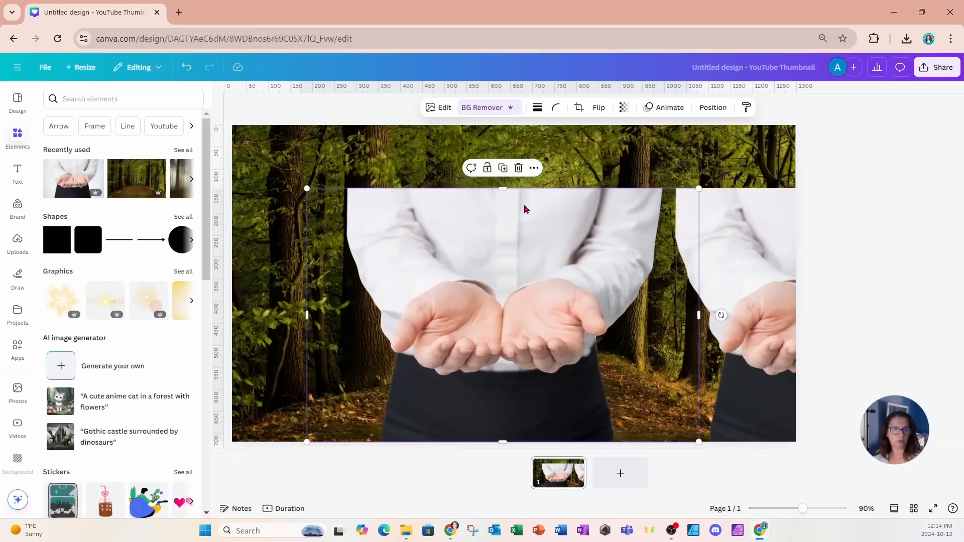
left_click_drag(699, 189, 770, 143)
left_click_drag(582, 191, 568, 190)
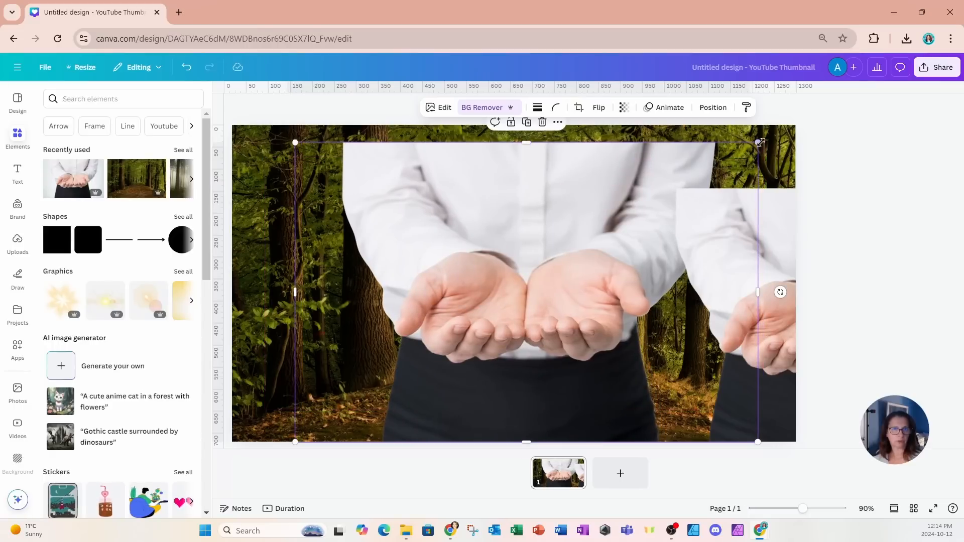
left_click_drag(761, 142, 785, 125)
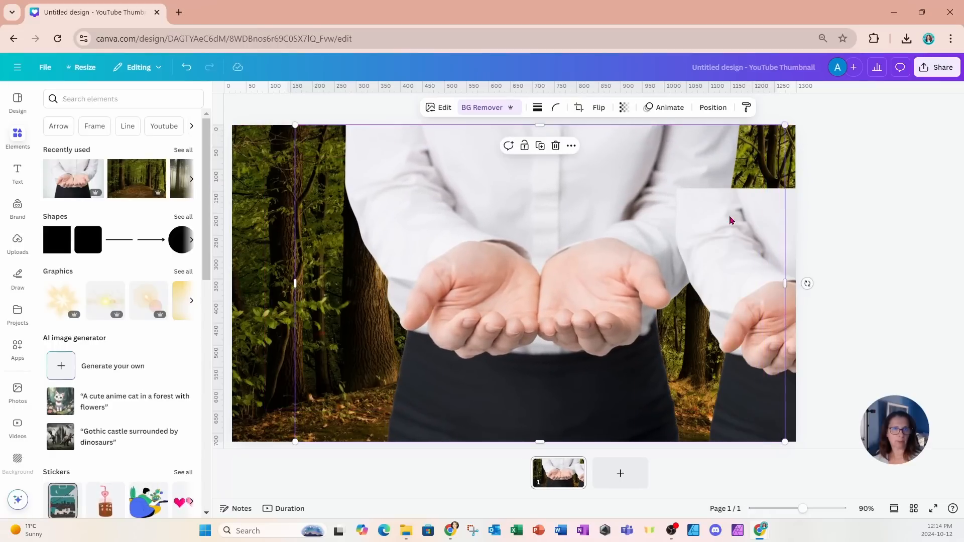
left_click_drag(568, 301, 535, 301)
Step: Move the duplicate further onto the page and erase its shirt, arms and palms with a size 69 background eraser brush
left_click_drag(760, 241, 579, 213)
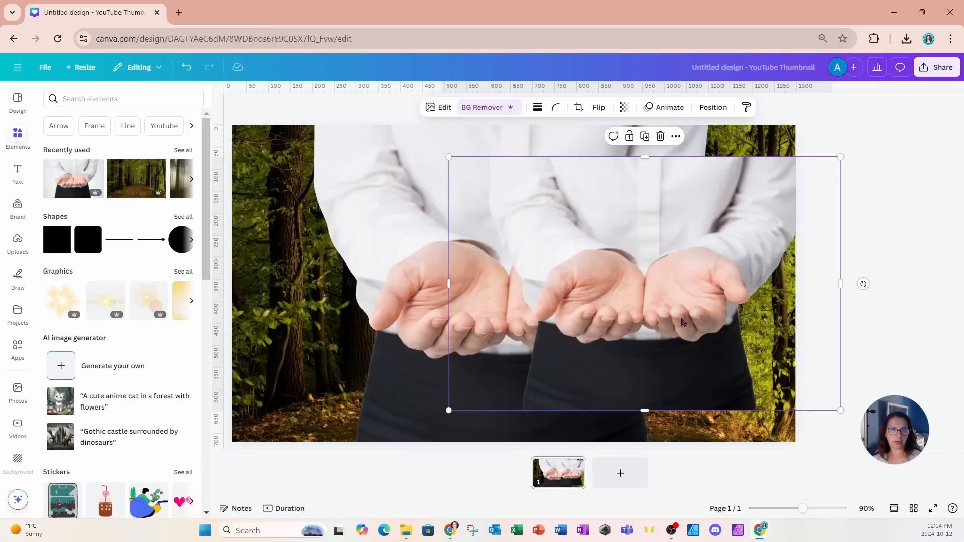
left_click(483, 109)
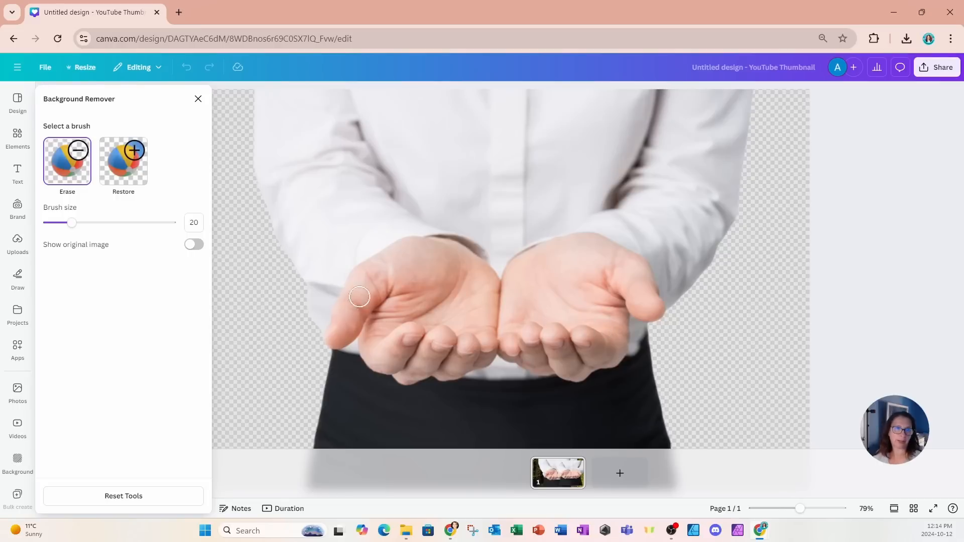
left_click_drag(78, 228, 134, 224)
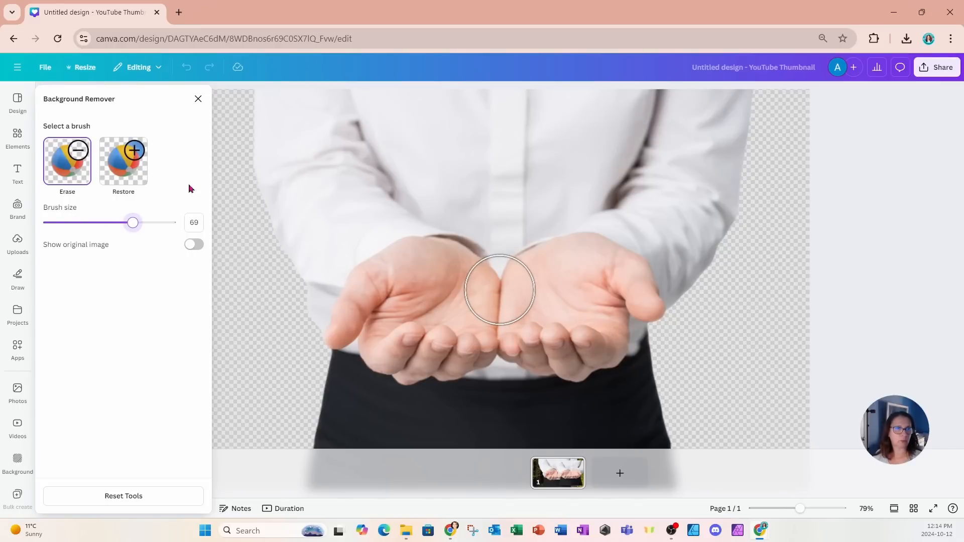
mouse_move(269, 119)
left_mouse_down()
mouse_move(744, 118)
mouse_move(740, 171)
mouse_move(616, 156)
mouse_move(282, 162)
mouse_move(249, 181)
mouse_move(260, 194)
mouse_move(353, 197)
mouse_move(544, 187)
mouse_move(731, 212)
mouse_move(734, 226)
mouse_move(691, 278)
mouse_move(658, 293)
mouse_move(655, 261)
mouse_move(543, 249)
mouse_move(355, 240)
mouse_move(302, 257)
mouse_move(328, 303)
mouse_move(324, 320)
mouse_move(345, 293)
mouse_move(378, 283)
mouse_move(596, 279)
mouse_move(652, 289)
mouse_move(670, 346)
mouse_move(674, 423)
mouse_move(664, 429)
mouse_move(477, 416)
mouse_move(333, 427)
mouse_move(320, 422)
mouse_move(323, 349)
mouse_move(338, 390)
mouse_move(369, 411)
mouse_move(462, 428)
mouse_move(573, 428)
mouse_move(637, 400)
mouse_move(626, 374)
left_mouse_up()
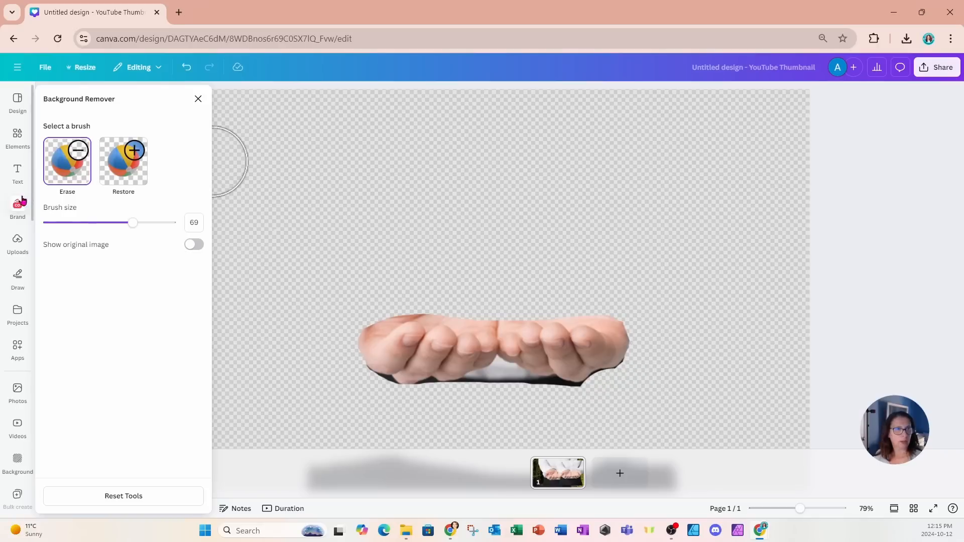
Step: Erase the leftover clothing around the duplicate's fingers with a size 15 brush so only the fingers are kept
mouse_move(133, 222)
left_mouse_down()
mouse_move(49, 222)
mouse_move(65, 222)
left_mouse_up()
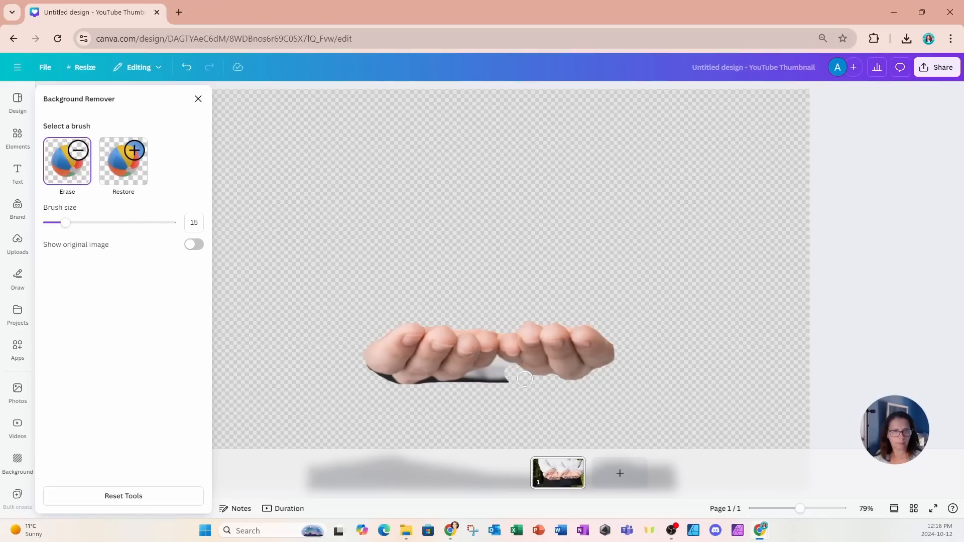
left_click_drag(481, 374, 472, 380)
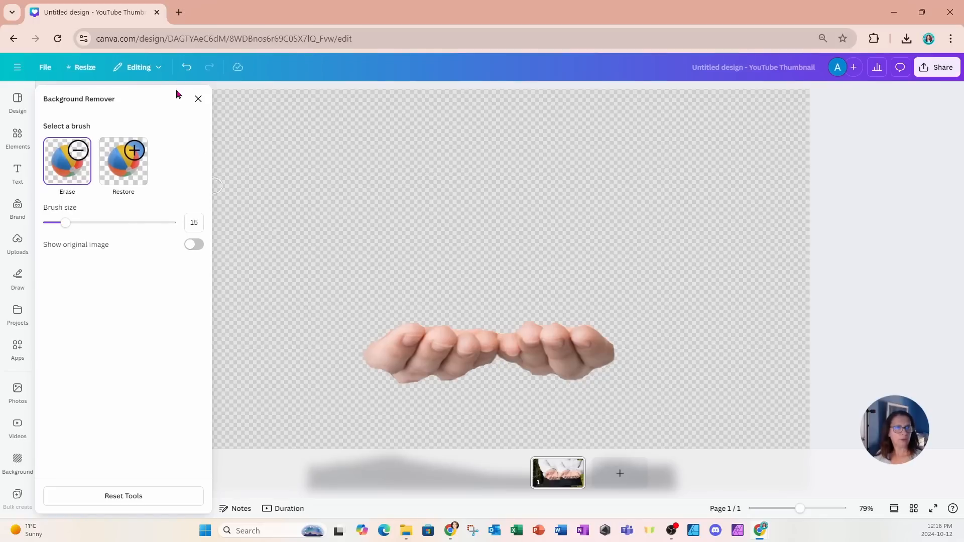
left_click(197, 100)
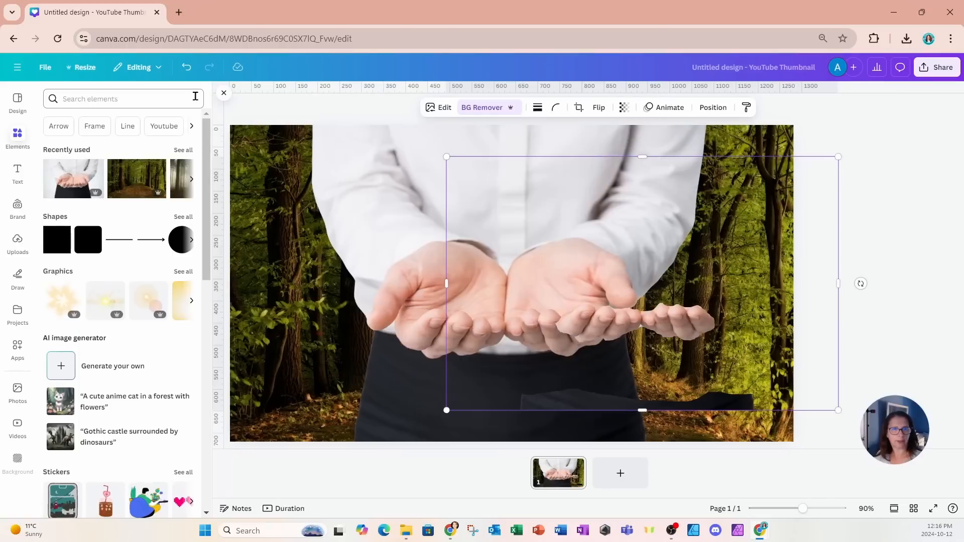
Step: Crop the empty upper area of the finger cut-out, enlarge it and align it over the fingers of the large hands
left_click_drag(764, 228, 690, 252)
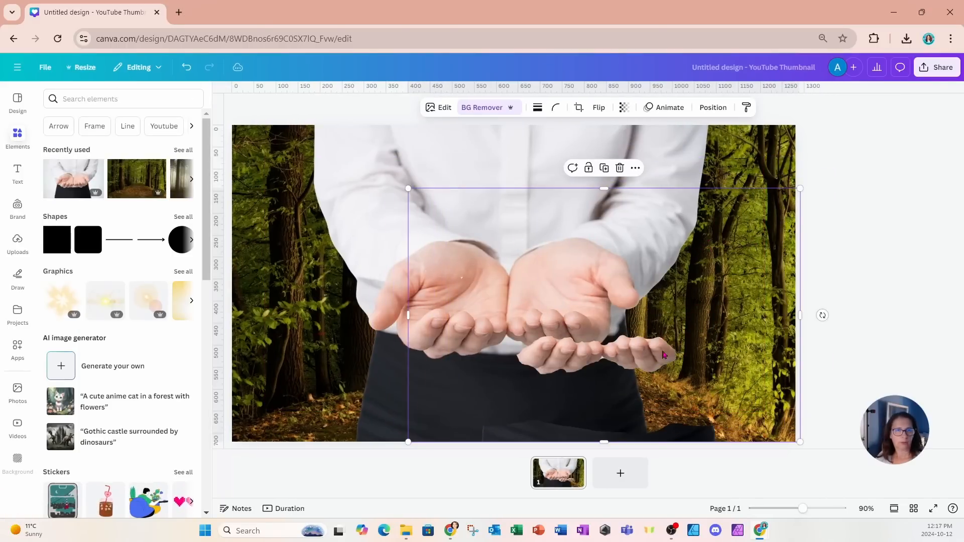
left_click_drag(663, 355, 610, 293)
left_click_drag(488, 208, 615, 297)
left_click_drag(686, 287, 676, 330)
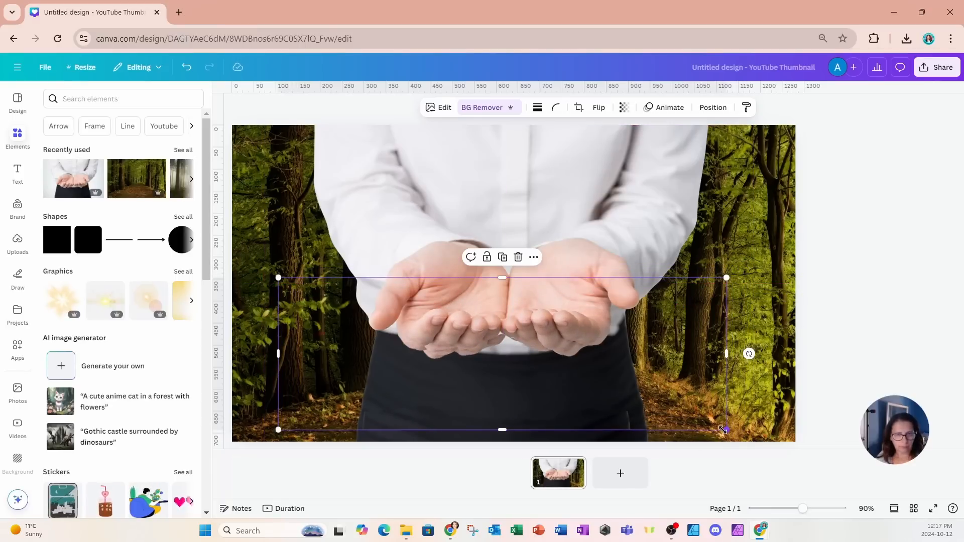
left_click_drag(723, 430, 751, 441)
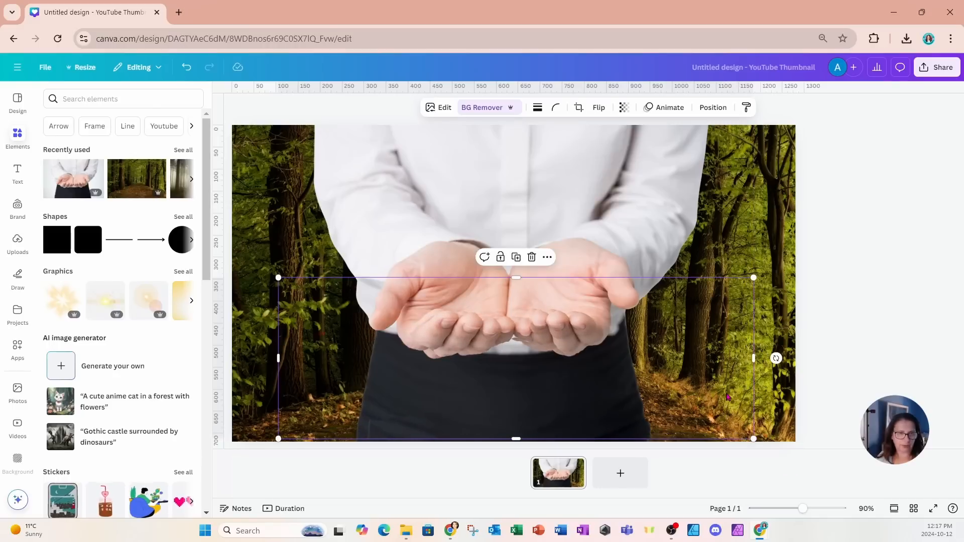
left_click_drag(725, 393, 718, 390)
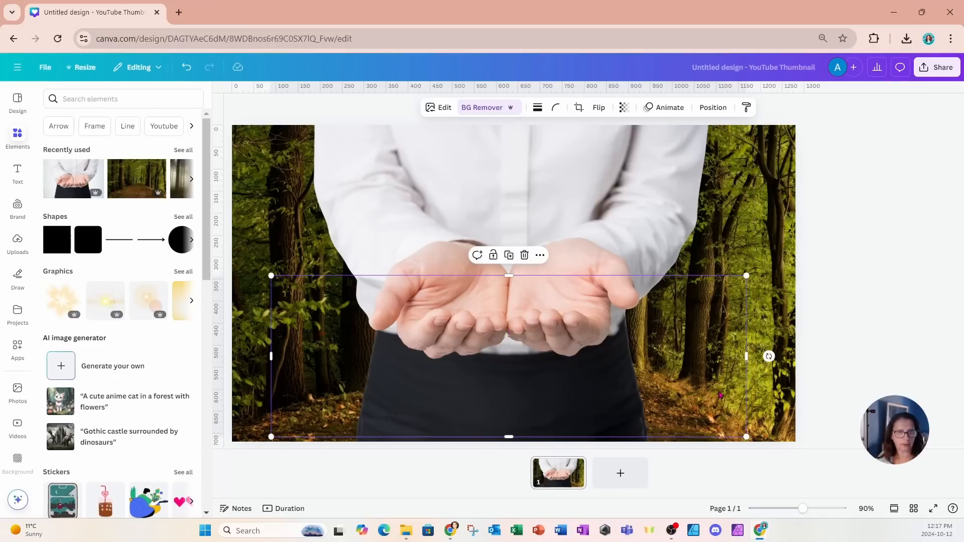
Step: Crop the finger cut-out's bottom, left and right sides close to the fingers and fine-tune its size over the original hands
left_click_drag(502, 437, 508, 379)
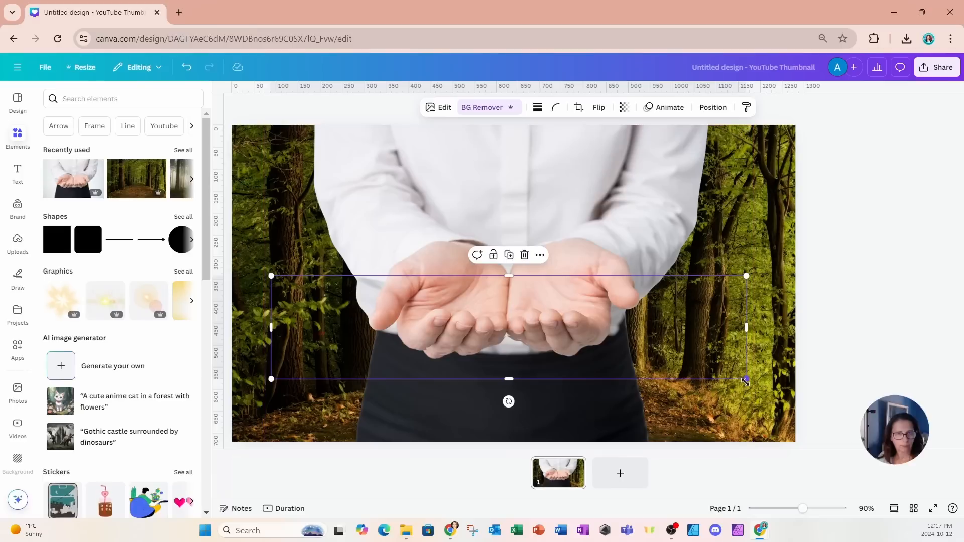
left_click_drag(746, 380, 716, 371)
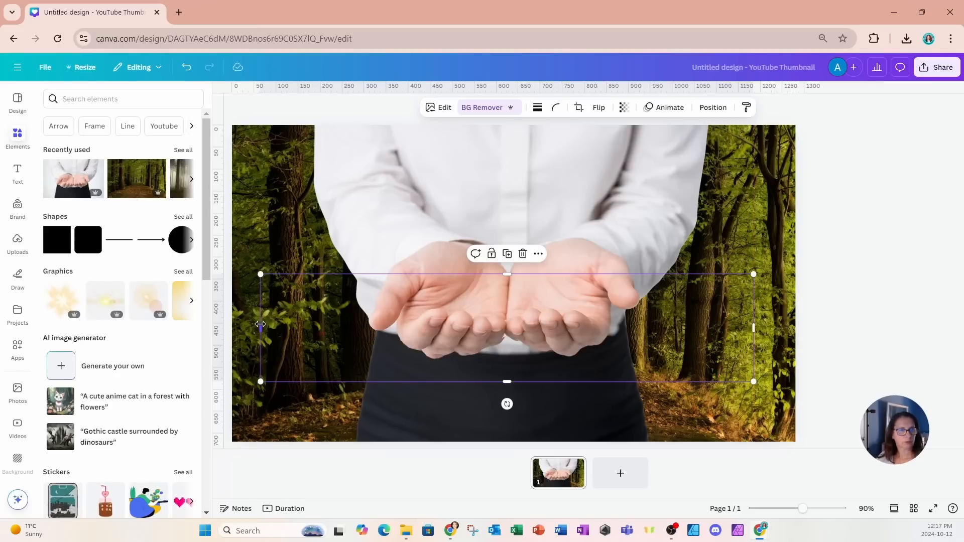
left_click_drag(261, 325, 378, 327)
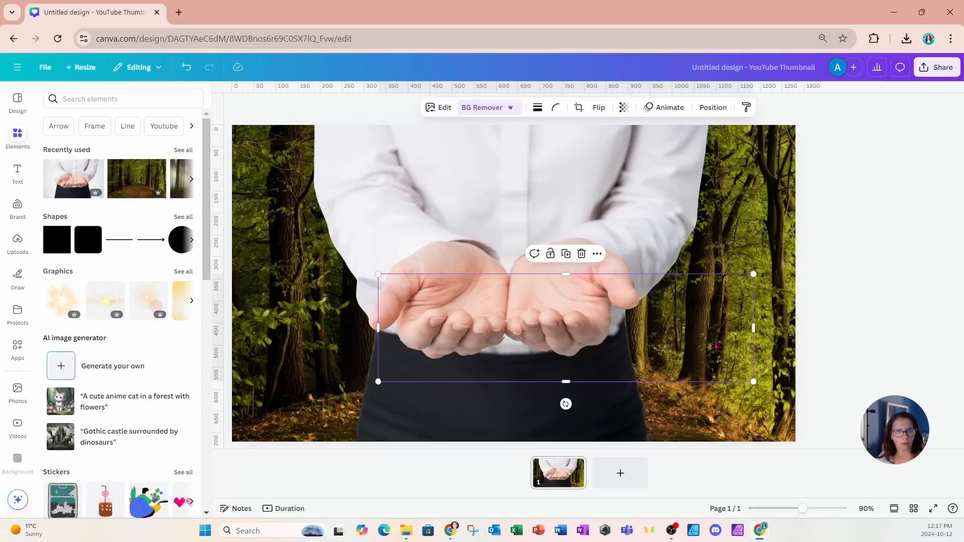
left_click_drag(755, 330, 662, 329)
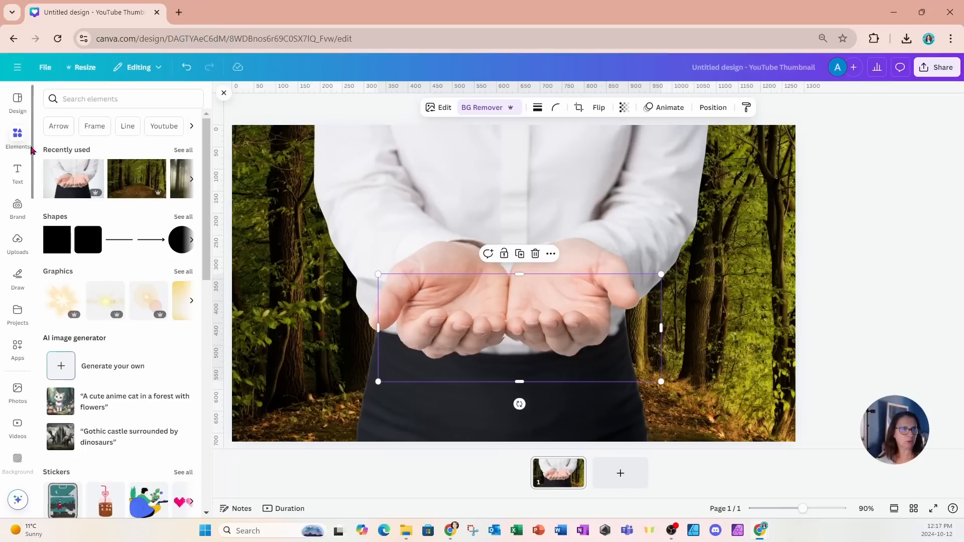
Step: Search the elements for "circle frame"
left_click(18, 137)
left_click(66, 108)
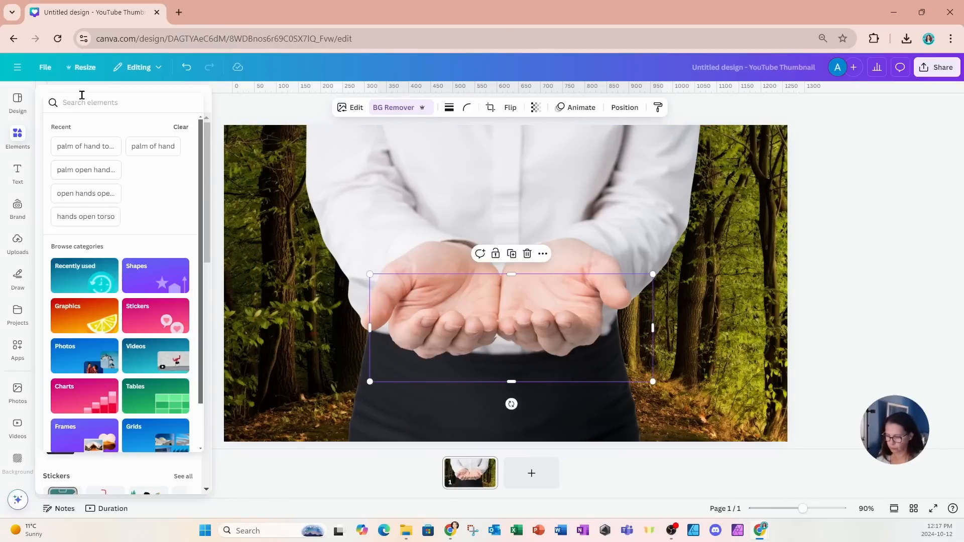
type("circle frame")
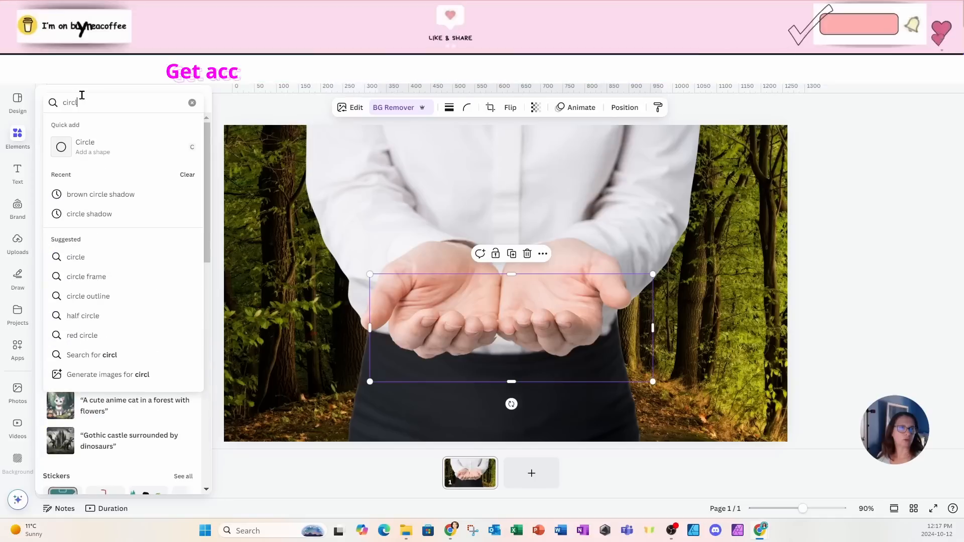
key("Return")
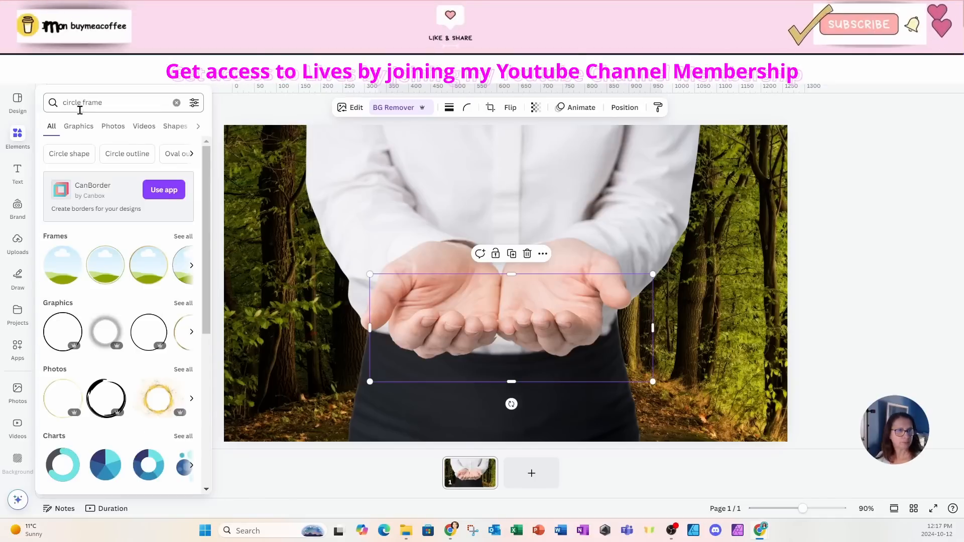
Step: Insert a plain circle frame, flatten it into a wide oval and place it on the open palms
left_click(56, 270)
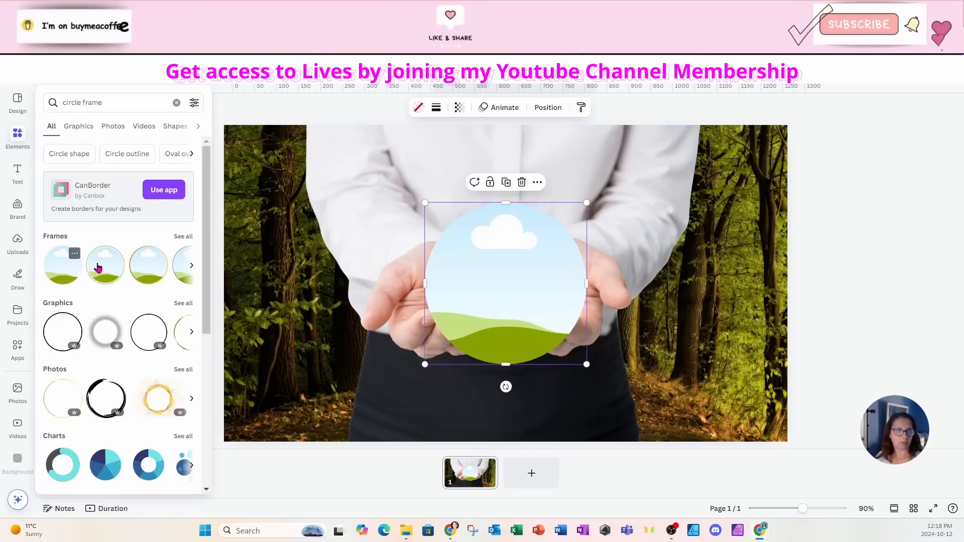
left_click_drag(503, 205, 516, 303)
left_click_drag(517, 347, 510, 313)
Step: Search the elements for "toronto skyline" and show all matching photos
left_click(18, 136)
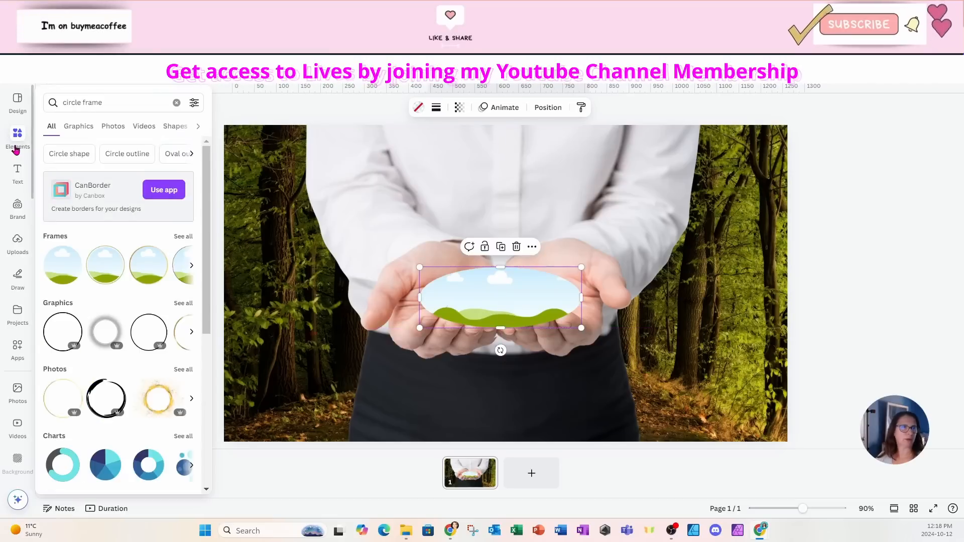
left_click(102, 99)
left_click_drag(119, 97, 64, 94)
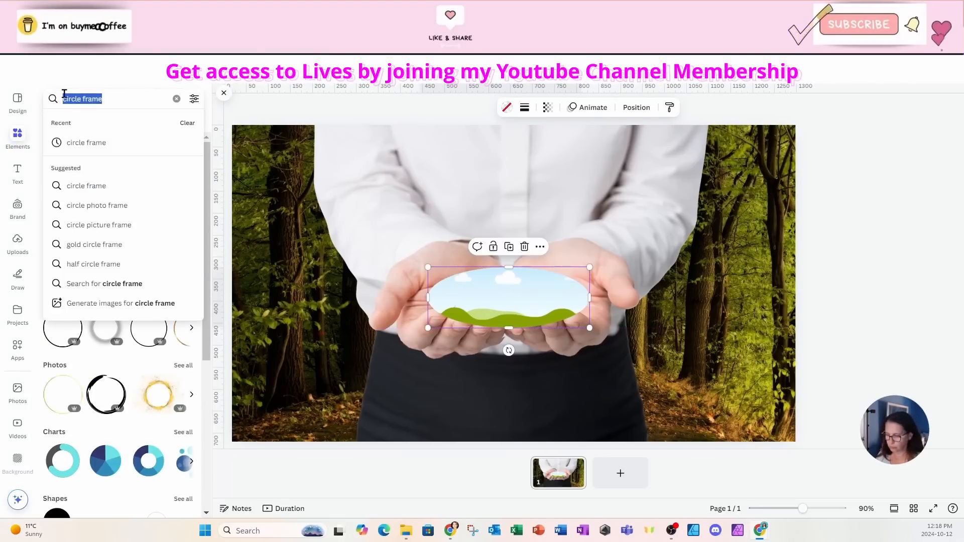
type("toronto skyle")
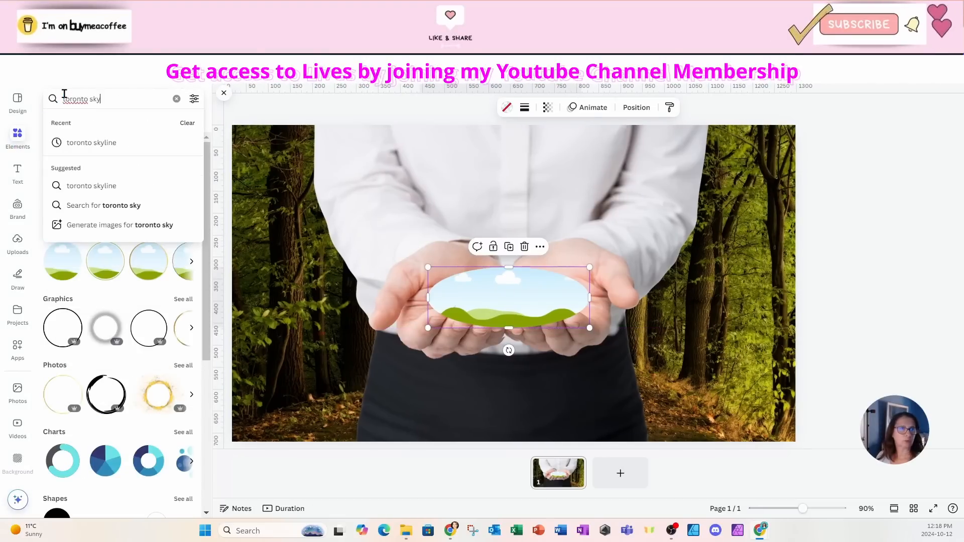
key("Return")
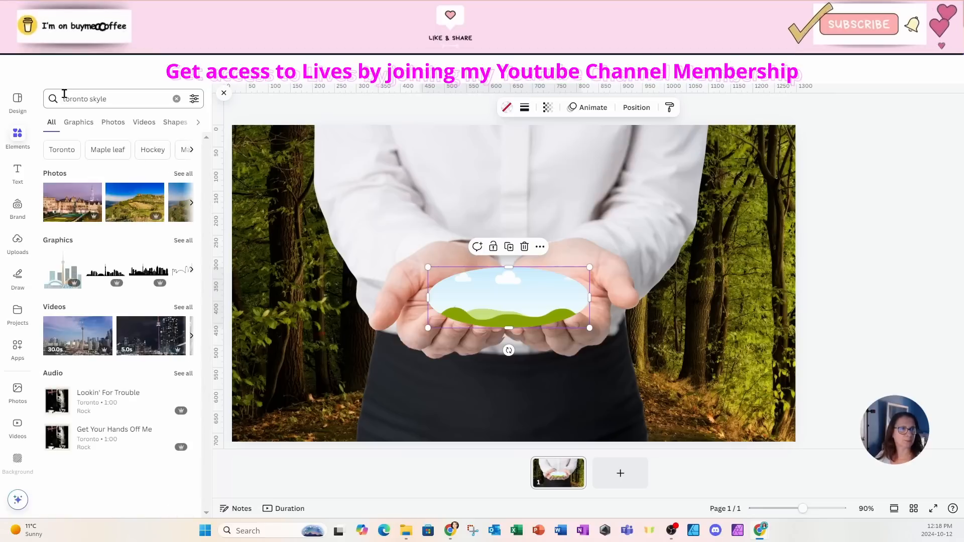
left_click(108, 97)
key("BackSpace")
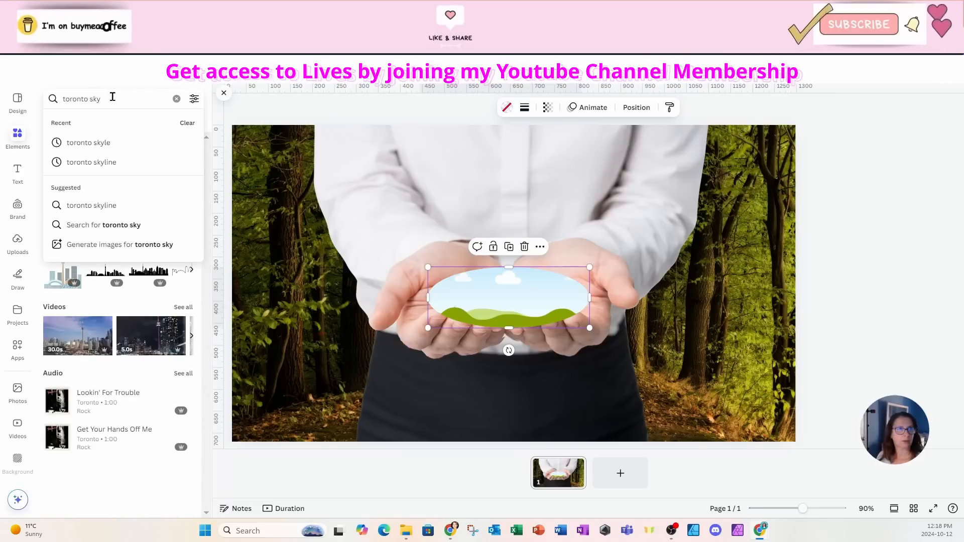
type("ine")
key("Return")
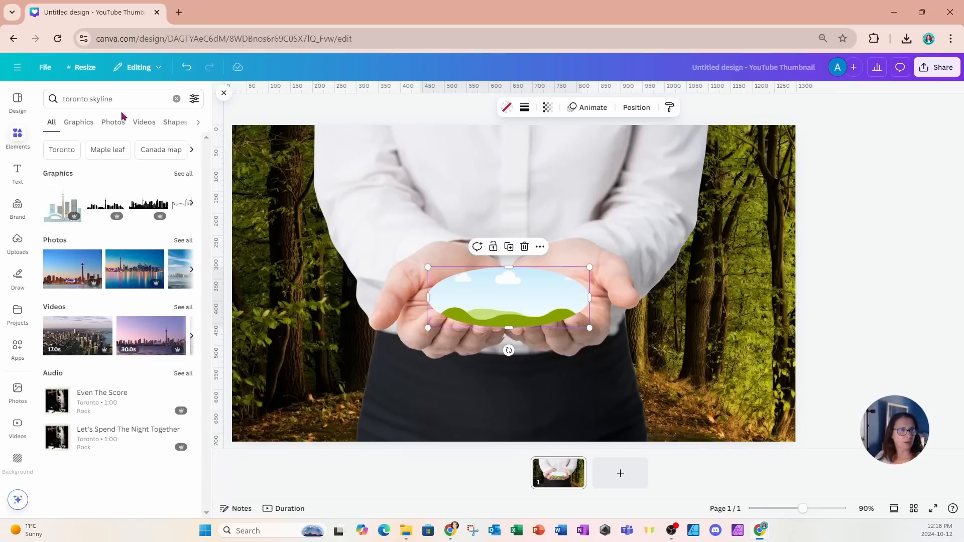
left_click(176, 241)
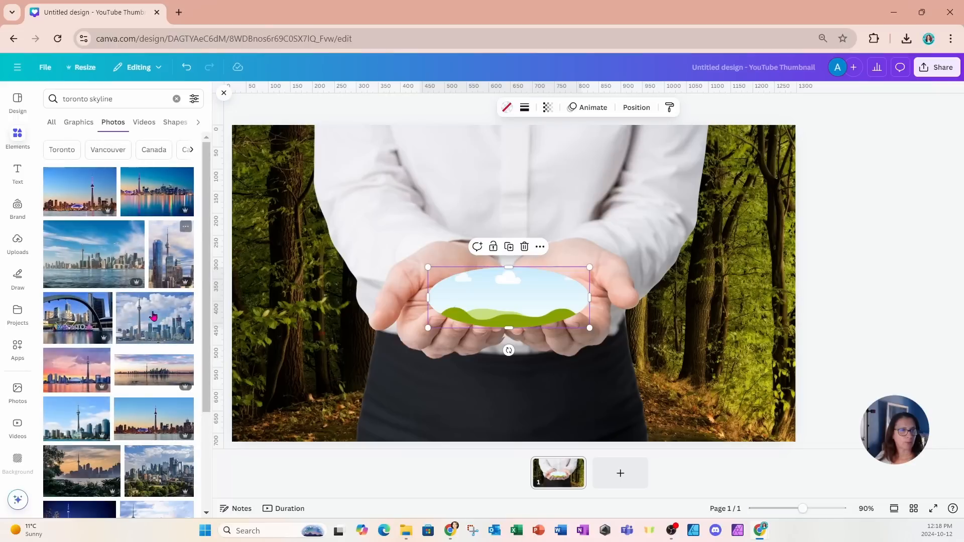
Step: Insert the cloudy CN Tower skyline photo, set a duplicate aside and drop the original into the oval frame
left_click(146, 331)
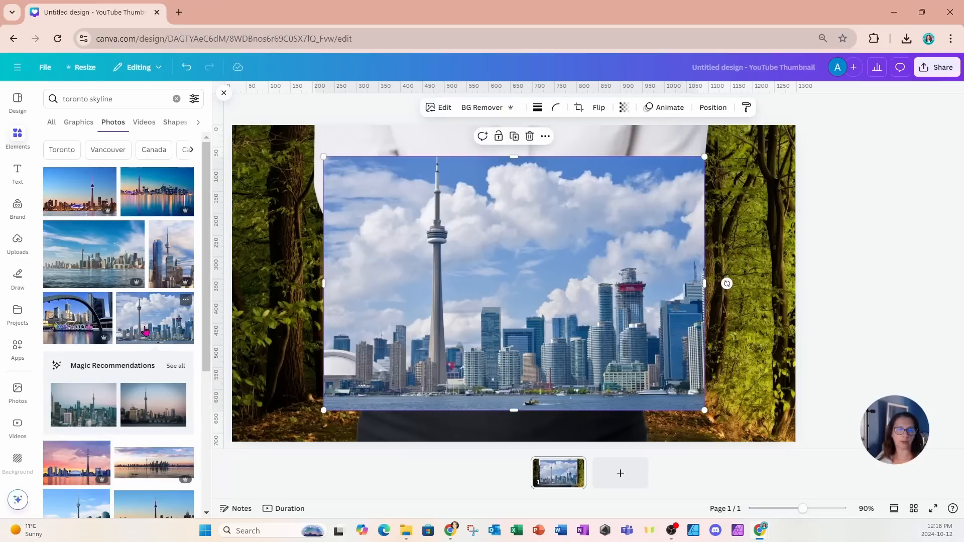
left_click(513, 136)
left_click_drag(440, 332, 838, 330)
left_click(533, 344)
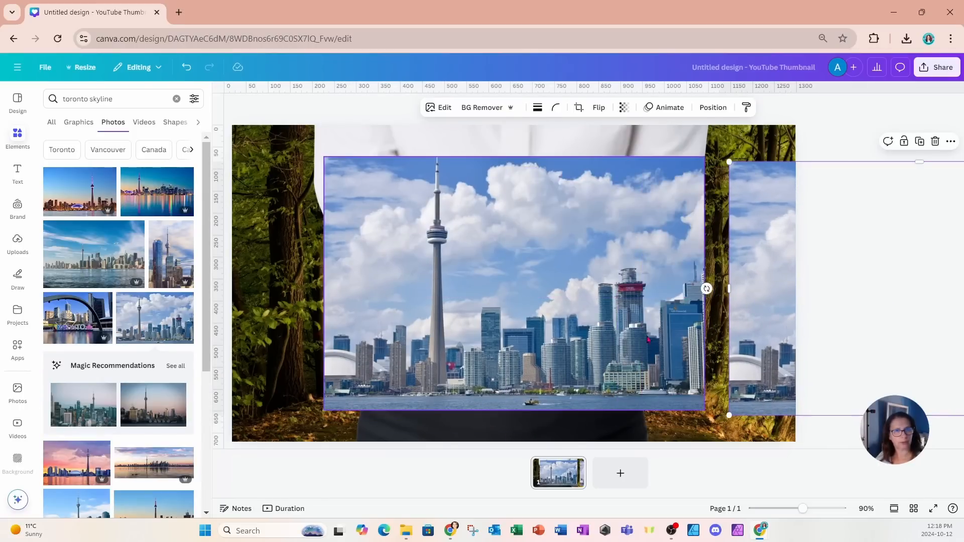
left_click_drag(532, 347, 531, 329)
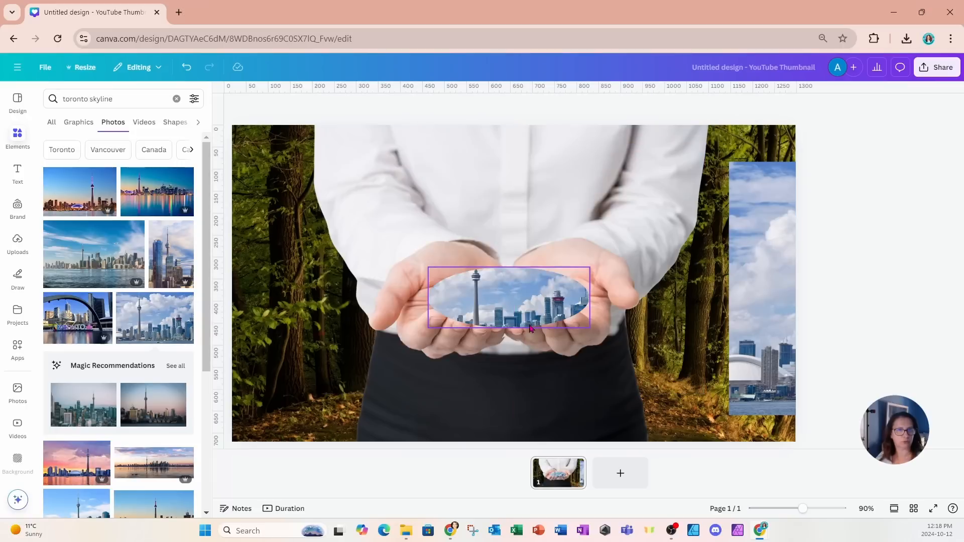
Step: Move the oval skyline frame's layer below the finger cut-out and above the full hands photo
left_click(508, 303)
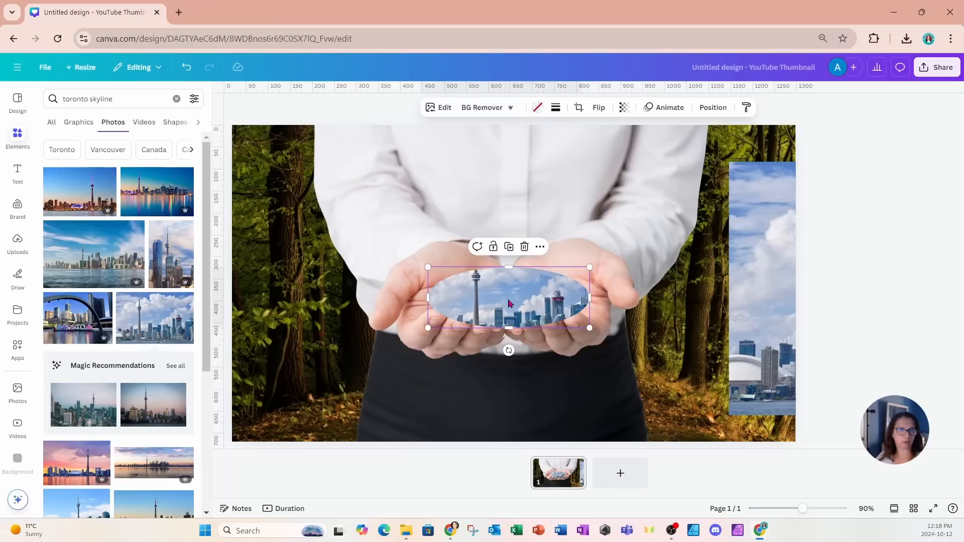
left_click(713, 107)
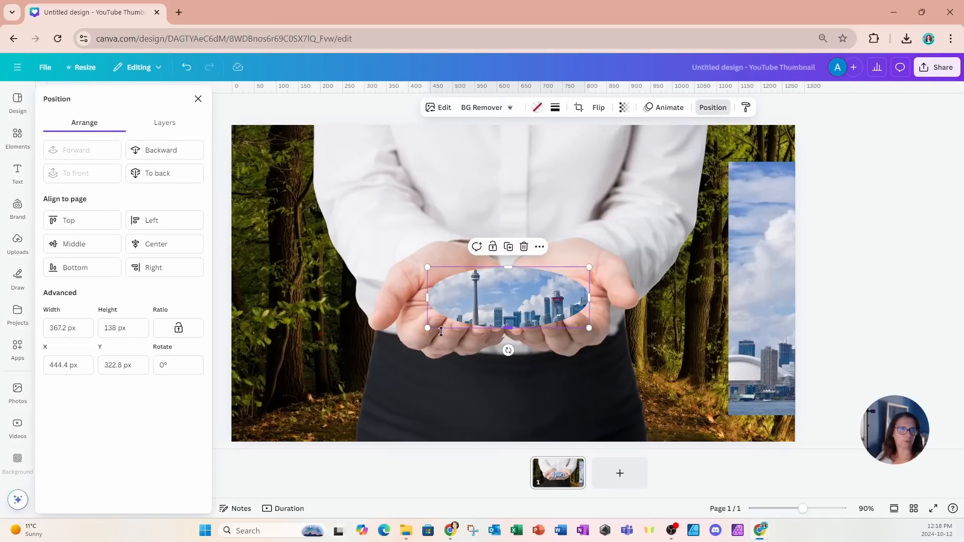
left_click(165, 123)
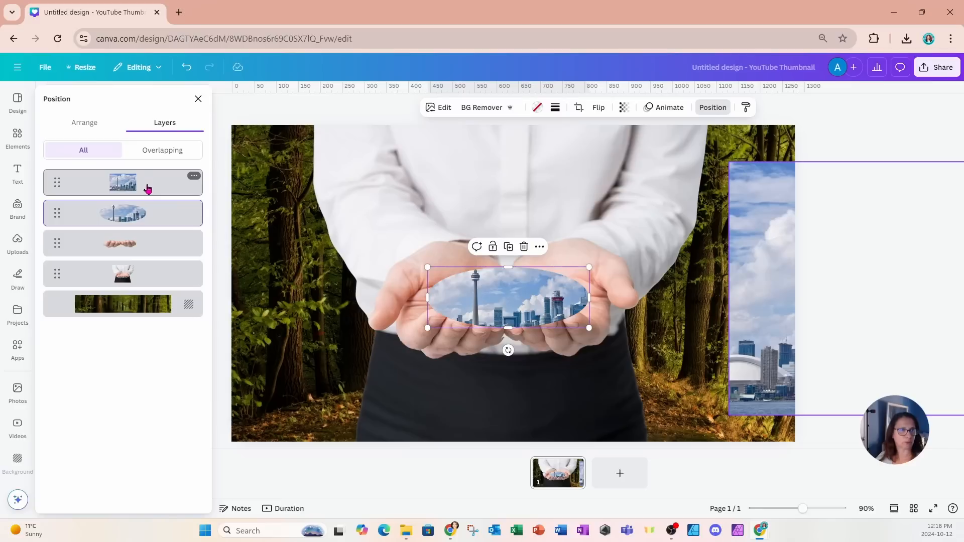
left_click_drag(139, 216, 135, 269)
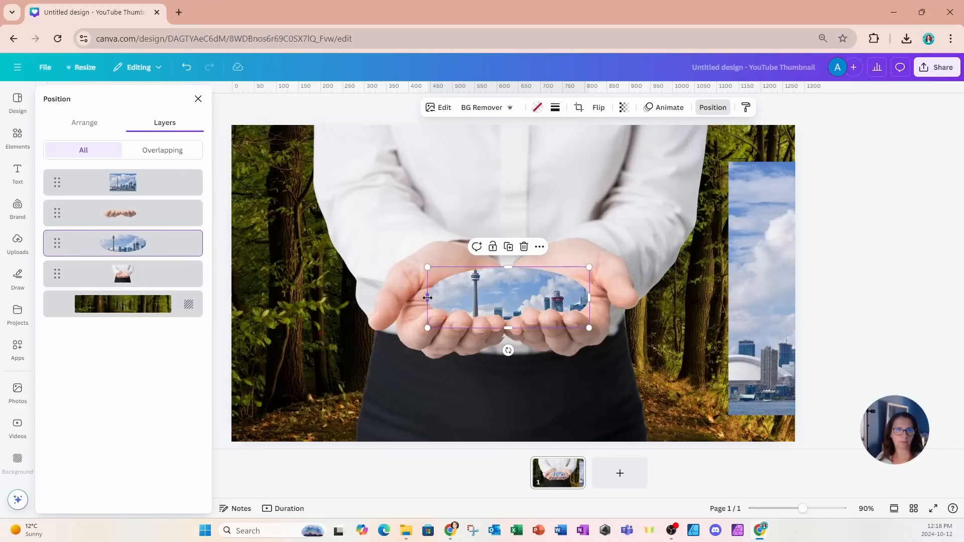
Step: Widen the oval frame on both sides, then enlarge and reposition its picture so the lower buildings fill it
left_click_drag(427, 300, 418, 300)
left_click_drag(590, 302, 613, 304)
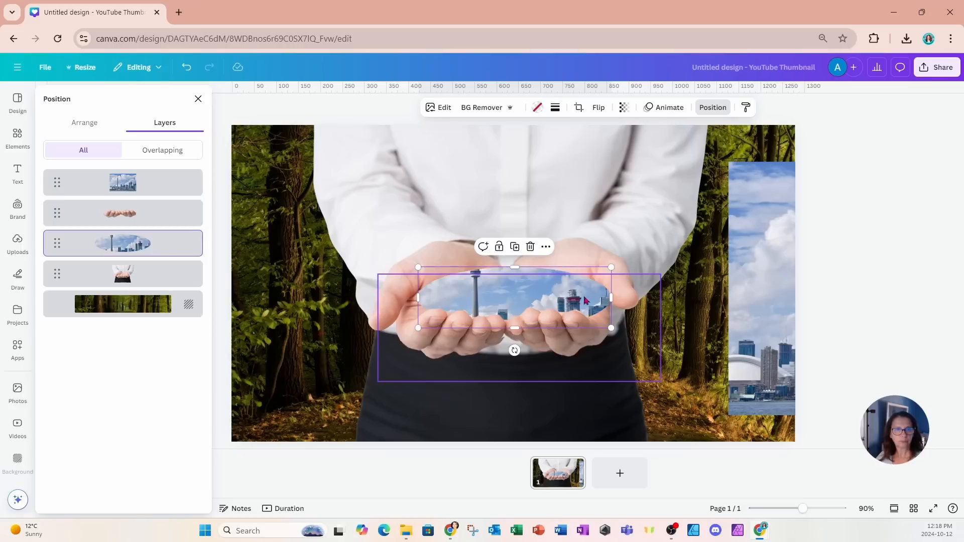
double_click(516, 275)
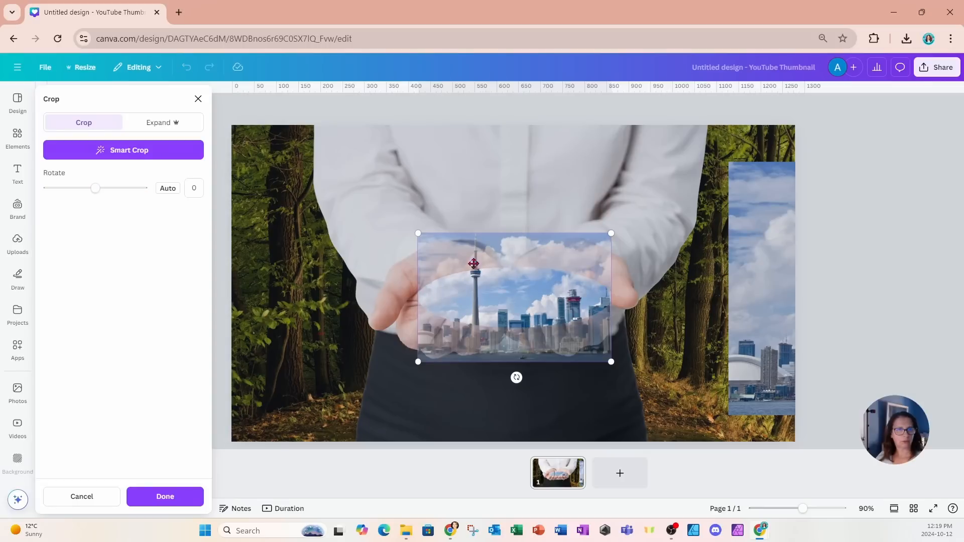
left_click_drag(420, 236, 276, 136)
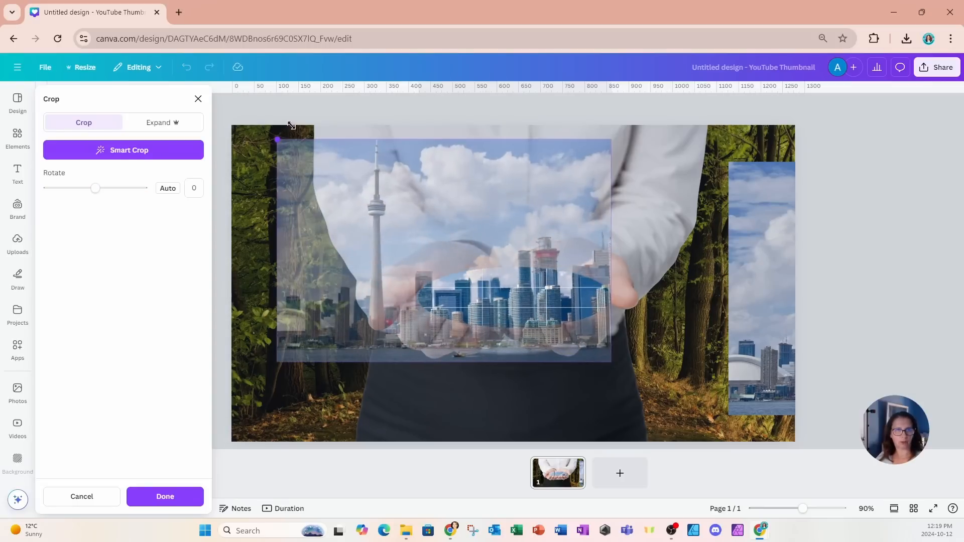
left_click_drag(447, 183, 556, 159)
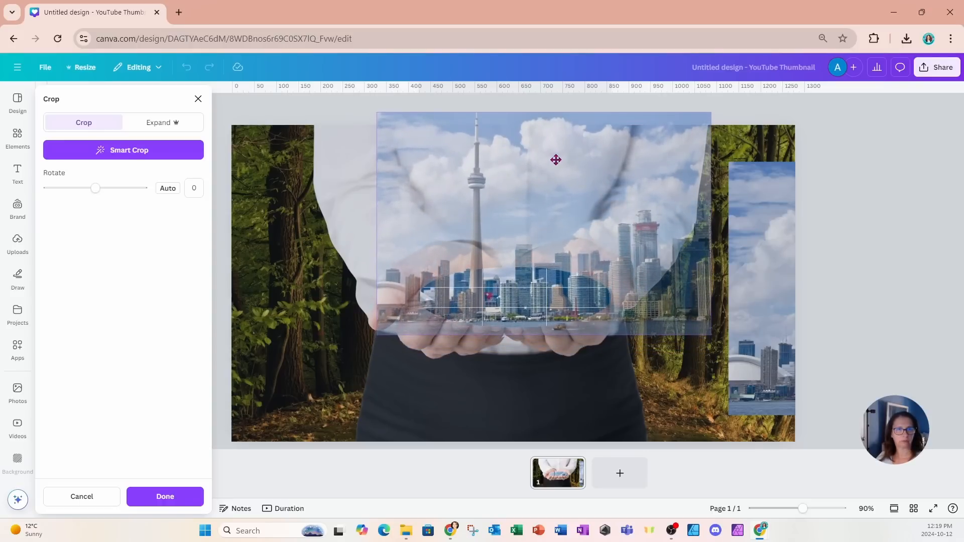
left_click(700, 383)
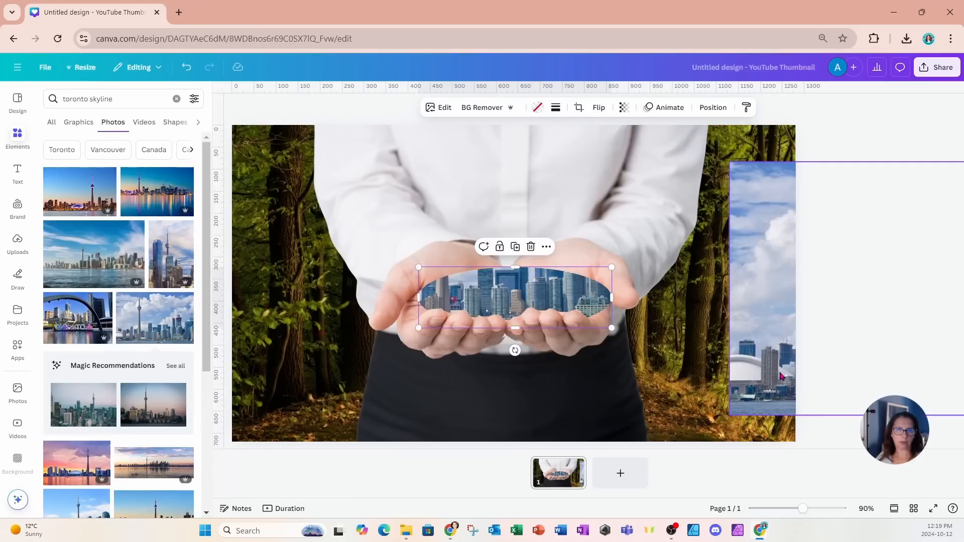
Step: Bring the spare skyline photo back onto the page and remove its background
left_click_drag(781, 376, 656, 385)
left_click_drag(869, 387, 713, 373)
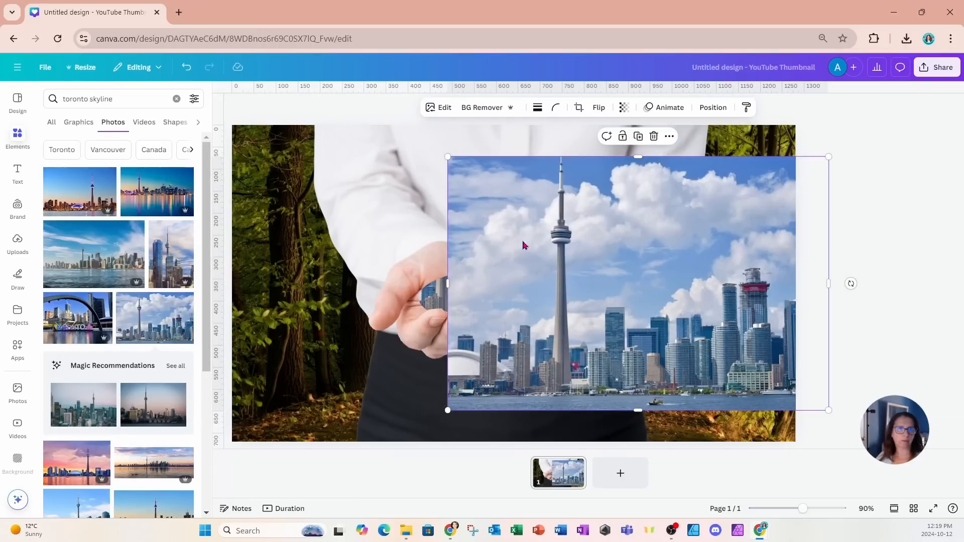
left_click(492, 109)
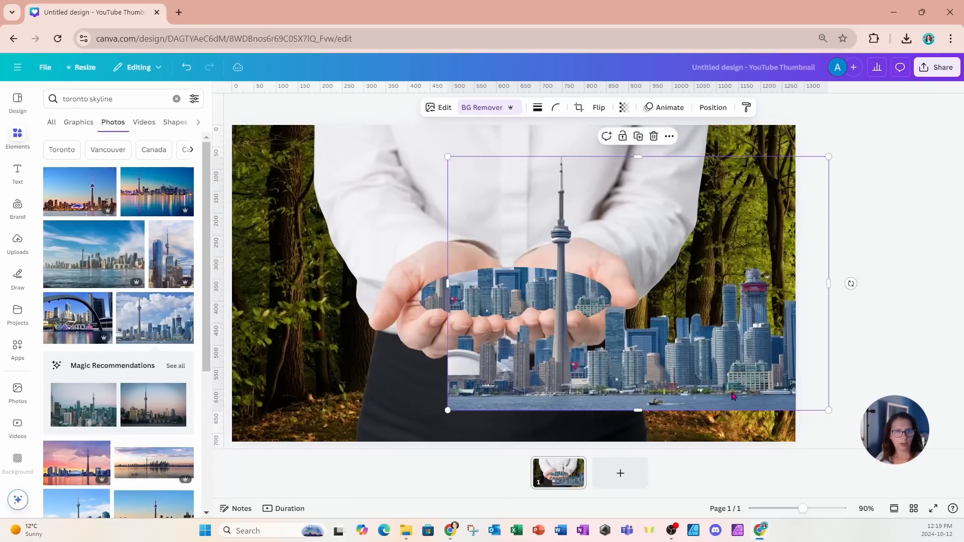
Step: Place the skyline cut-out over the hands and crop its left, right and bottom edges to suit the oval
left_click_drag(732, 396, 596, 390)
left_click_drag(670, 397, 646, 316)
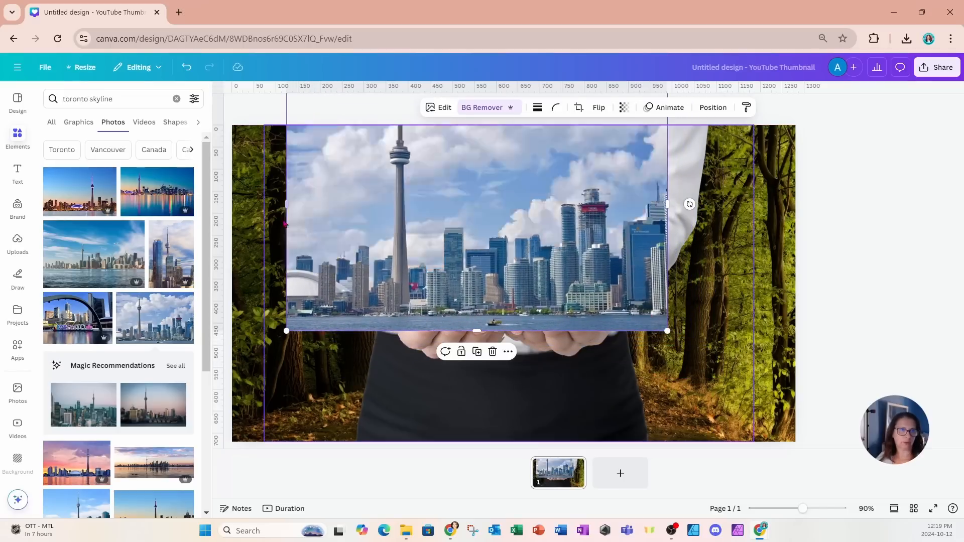
left_click_drag(286, 204, 378, 204)
left_click_drag(662, 331, 667, 299)
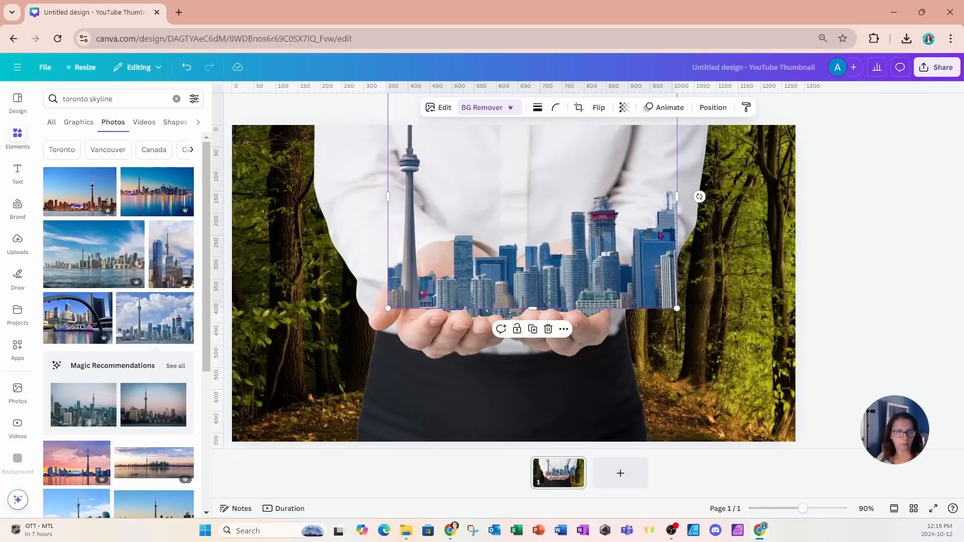
left_click_drag(678, 201, 605, 200)
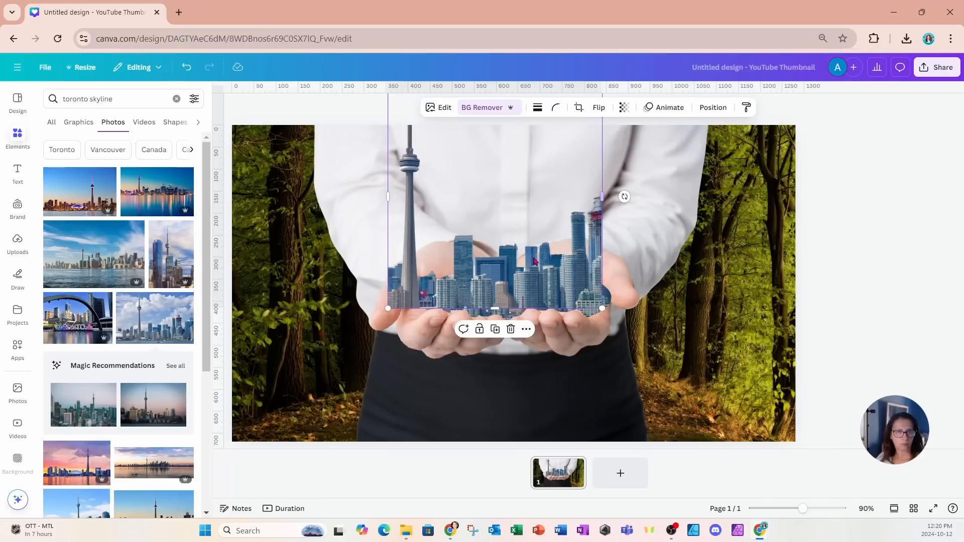
left_click_drag(497, 308, 498, 305)
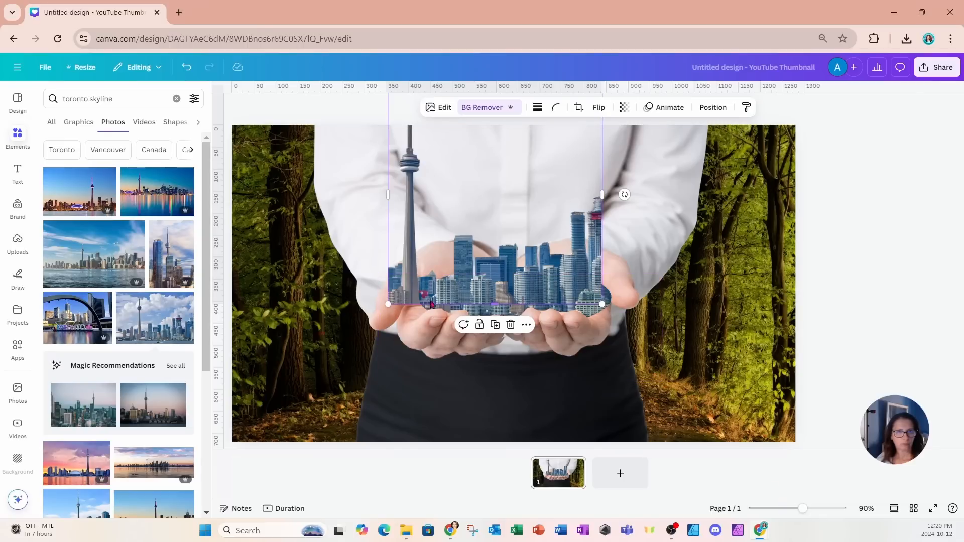
Step: Scale down the skyline cut-out and align its buildings with those in the oval frame
left_click_drag(389, 304, 405, 286)
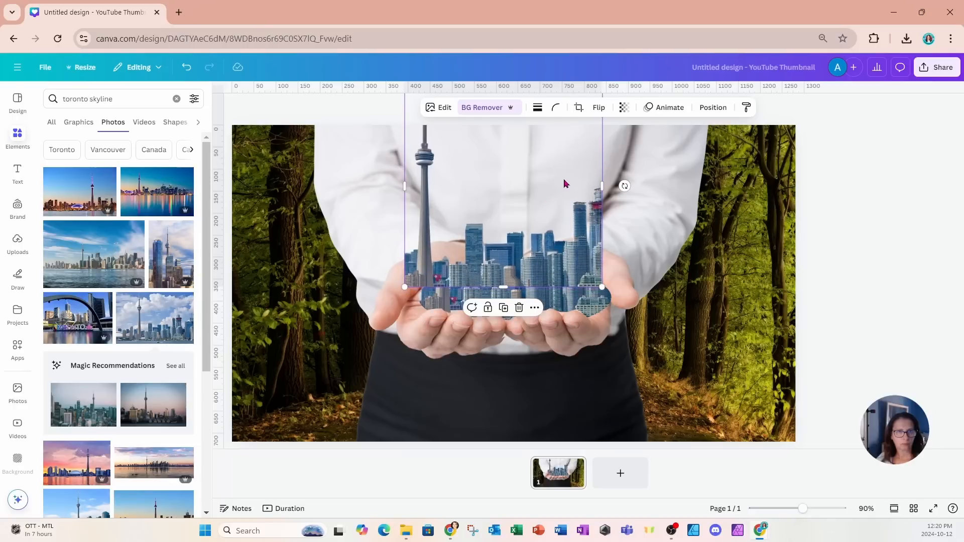
left_click_drag(564, 184, 563, 201)
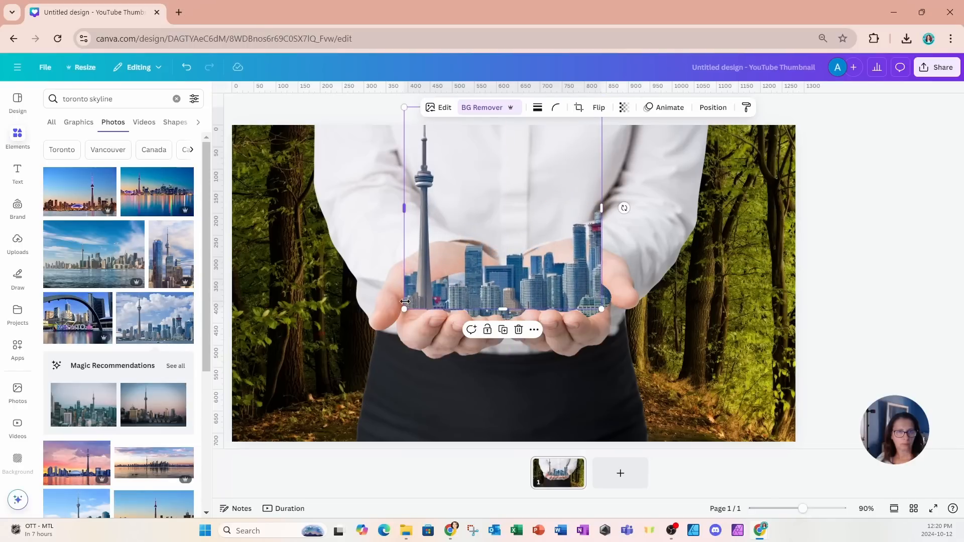
left_click_drag(405, 308, 415, 297)
left_click_drag(597, 196, 597, 210)
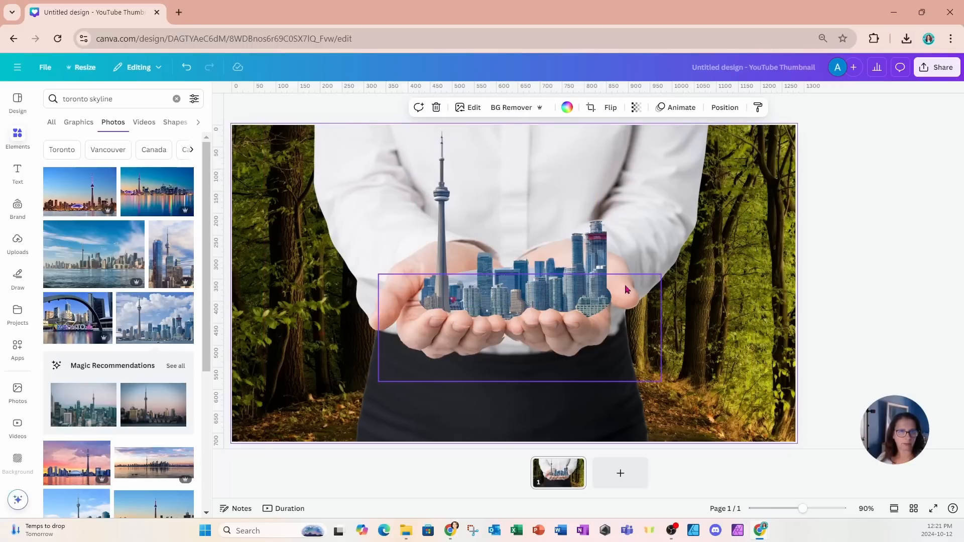
left_click(653, 200)
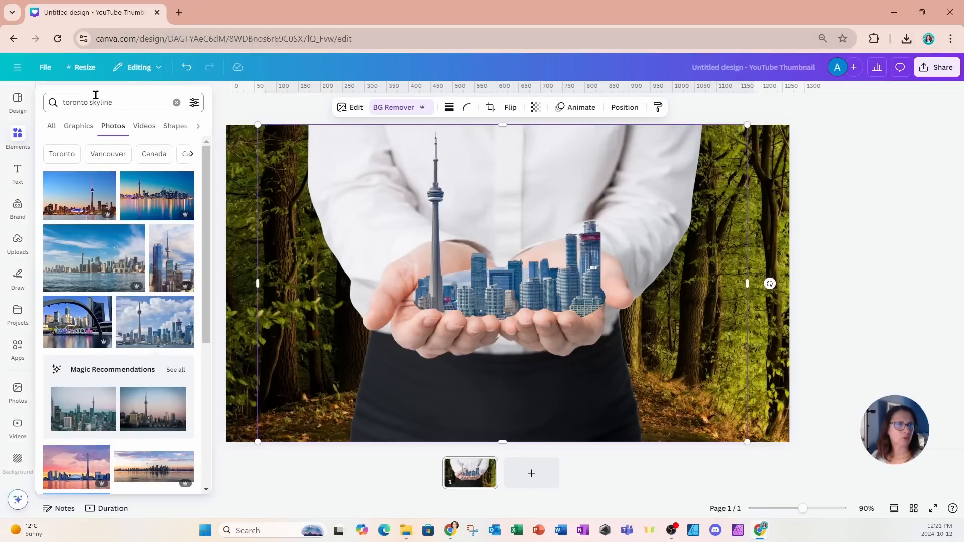
Step: Insert the photo of an upright brown root cluster from a search for "roots" and remove its background
left_click(116, 102)
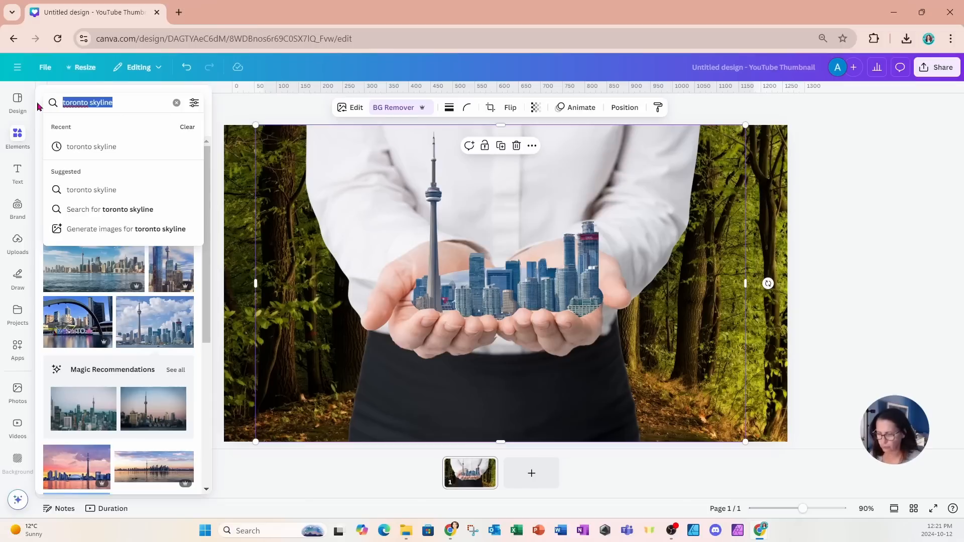
type("roots")
key("Return")
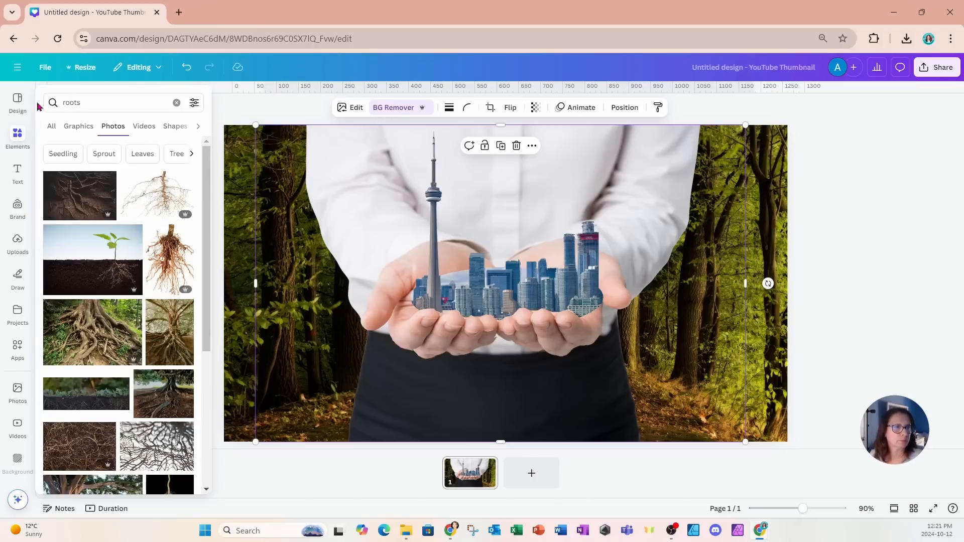
left_click(167, 257)
left_click(392, 107)
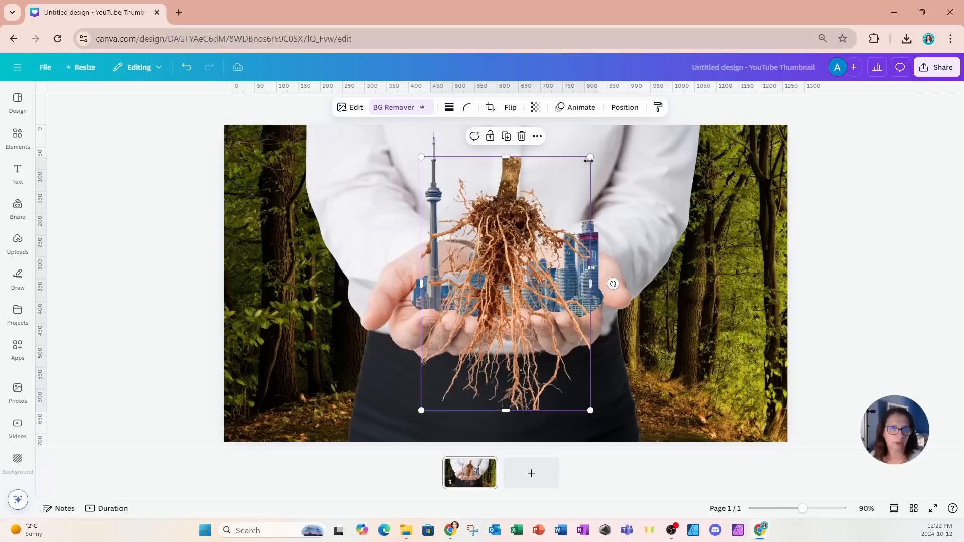
Step: Scale down and tilt the root cluster, and place it under the thumb of the left-hand palm
left_click_drag(592, 157, 398, 347)
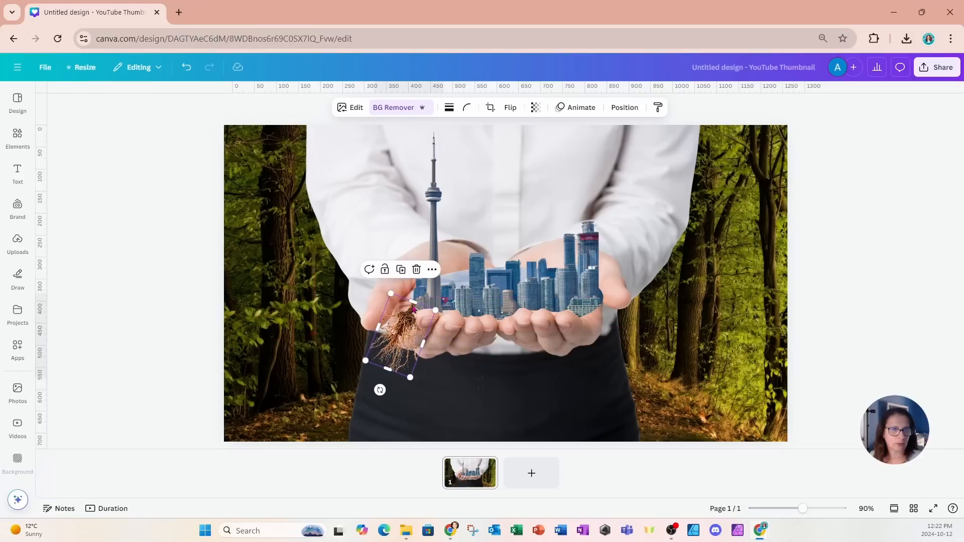
left_click_drag(411, 303, 410, 305)
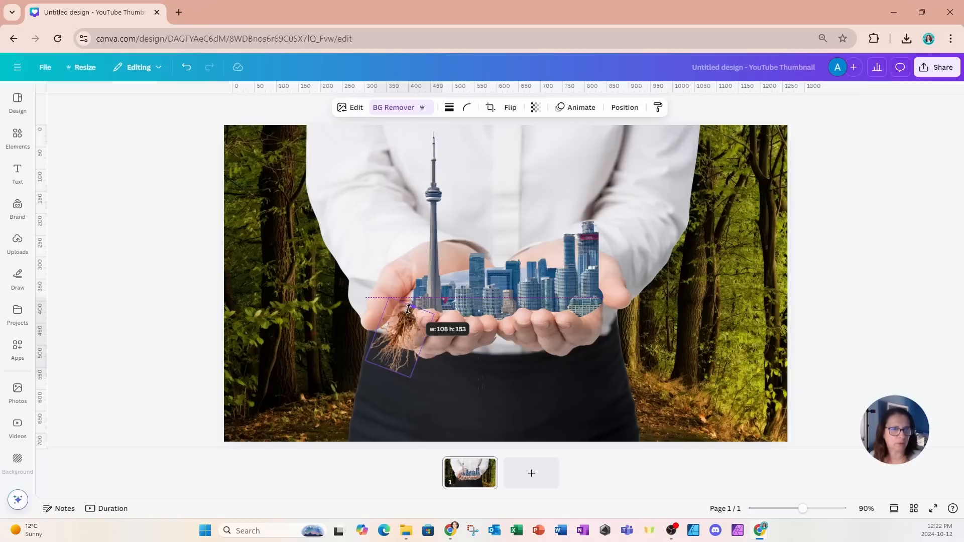
left_click_drag(408, 308, 409, 310)
left_click_drag(384, 343, 385, 336)
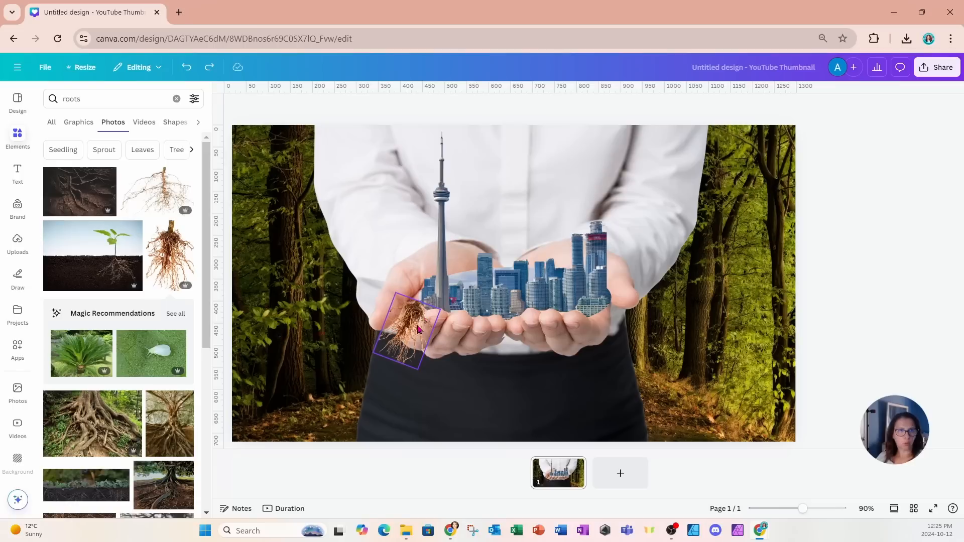
Step: Duplicate the root cluster, place the copy beside the original over the palm, and scale the copy down slightly
left_click(417, 330)
left_click(407, 269)
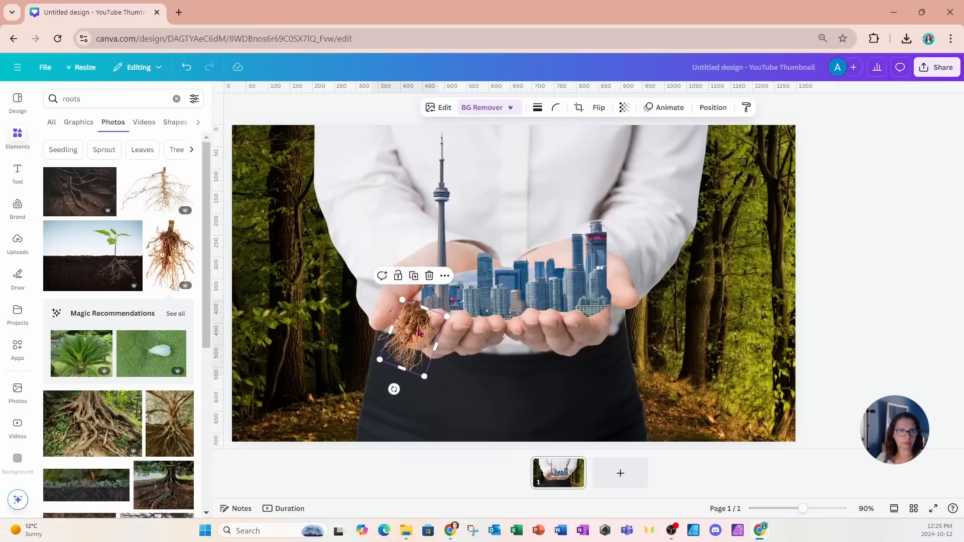
left_click_drag(415, 335, 421, 331)
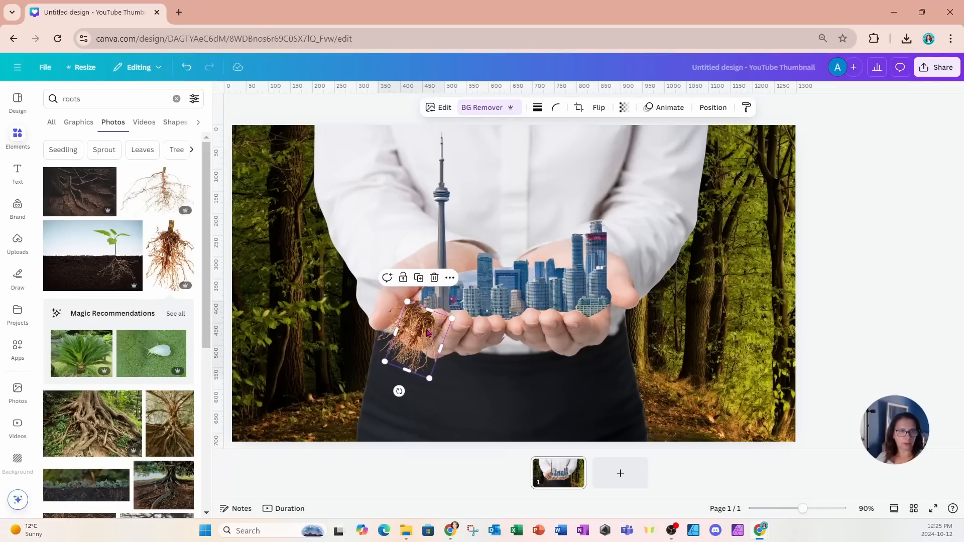
left_click_drag(448, 319, 426, 330)
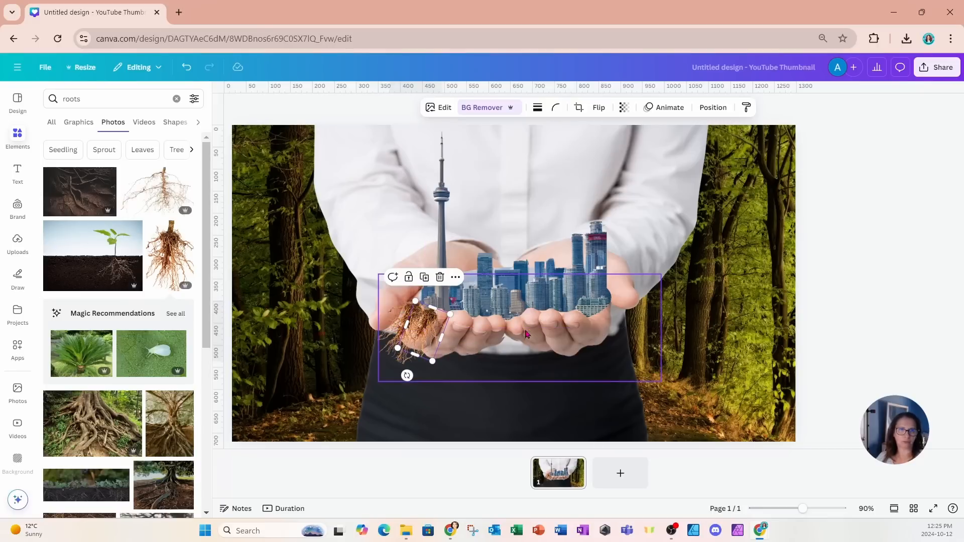
Step: Nudge the fingers cut-out down slightly and add more root cluster copies along the left-hand fingers
left_click_drag(536, 335, 538, 338)
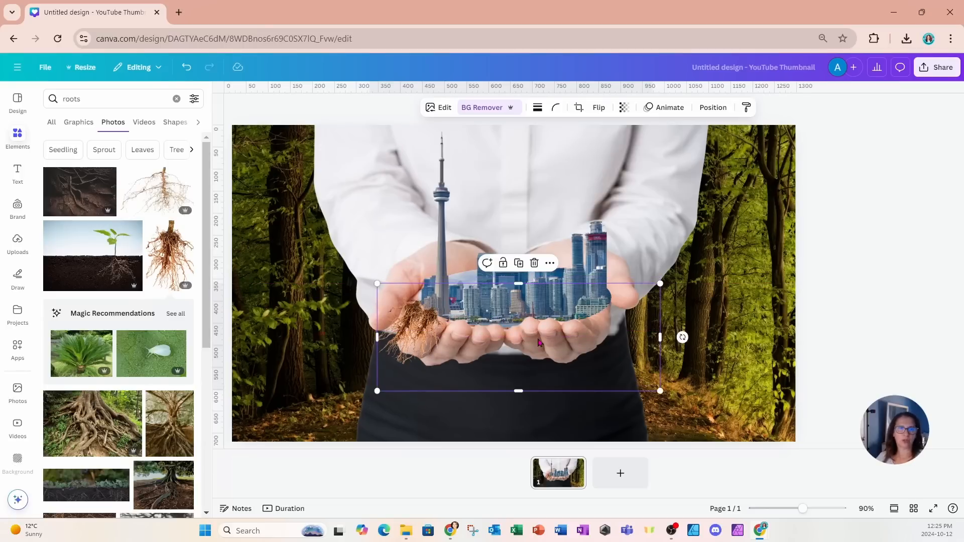
left_click(436, 332)
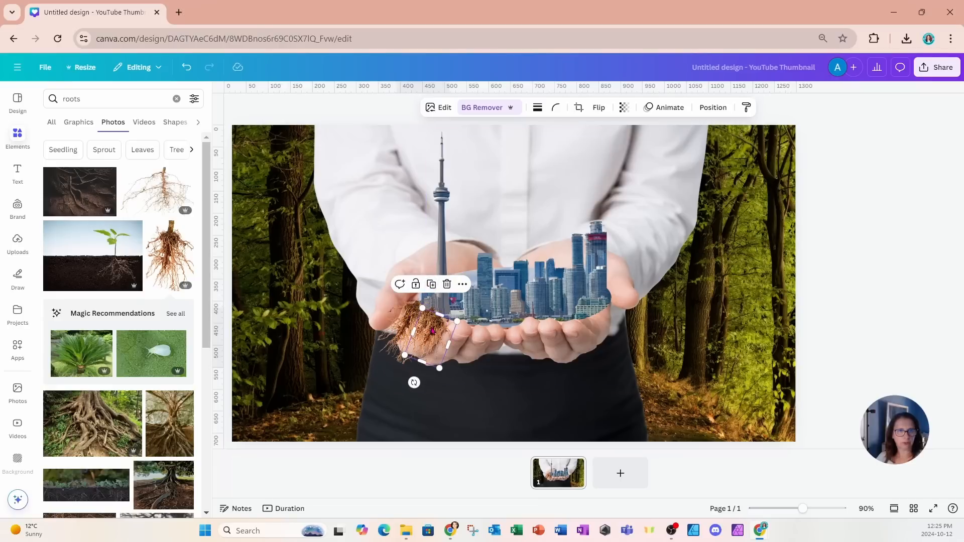
left_click_drag(430, 329, 482, 346)
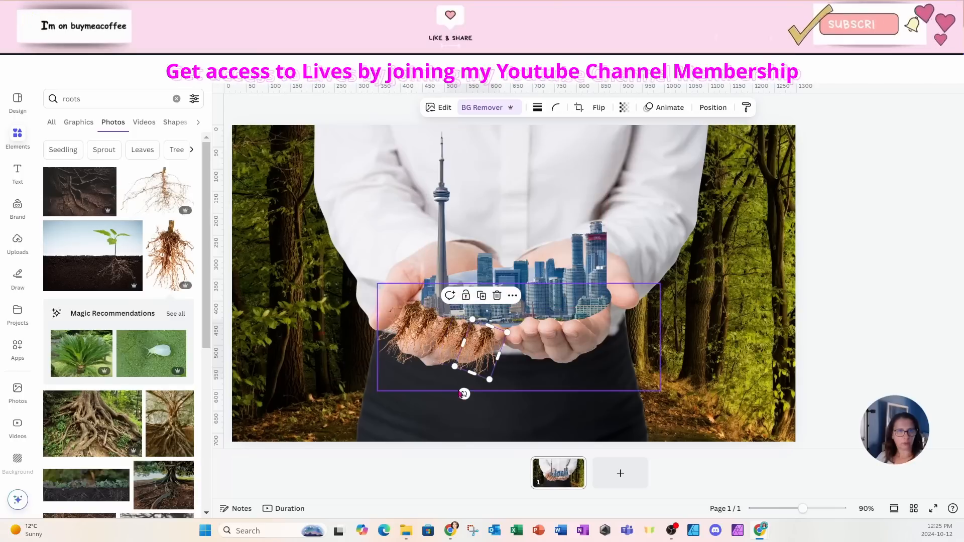
Step: Extend the row of rotated root copies across the right-hand fingers to the wrist, and enlarge the leftmost cluster slightly
left_click_drag(464, 394, 487, 397)
left_click_drag(474, 346, 562, 320)
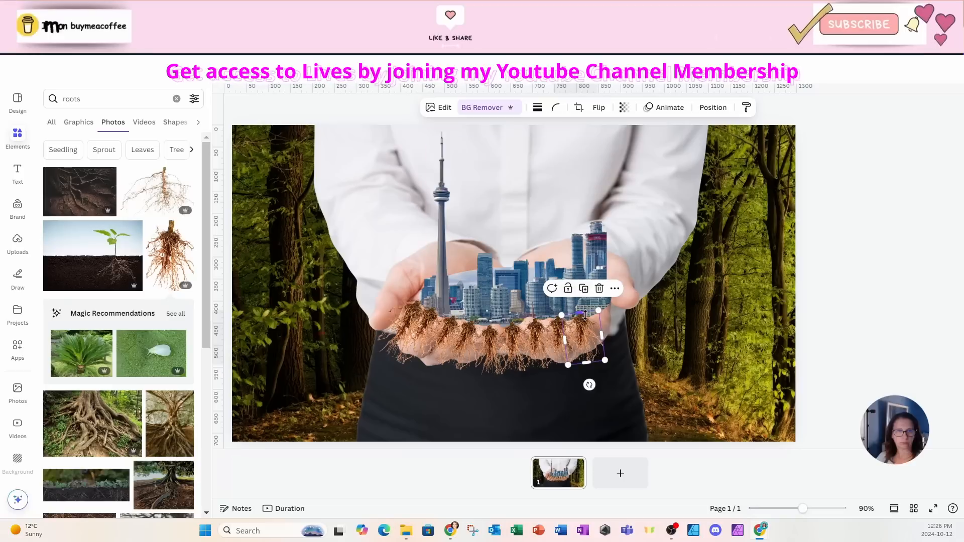
left_click_drag(583, 338, 606, 335)
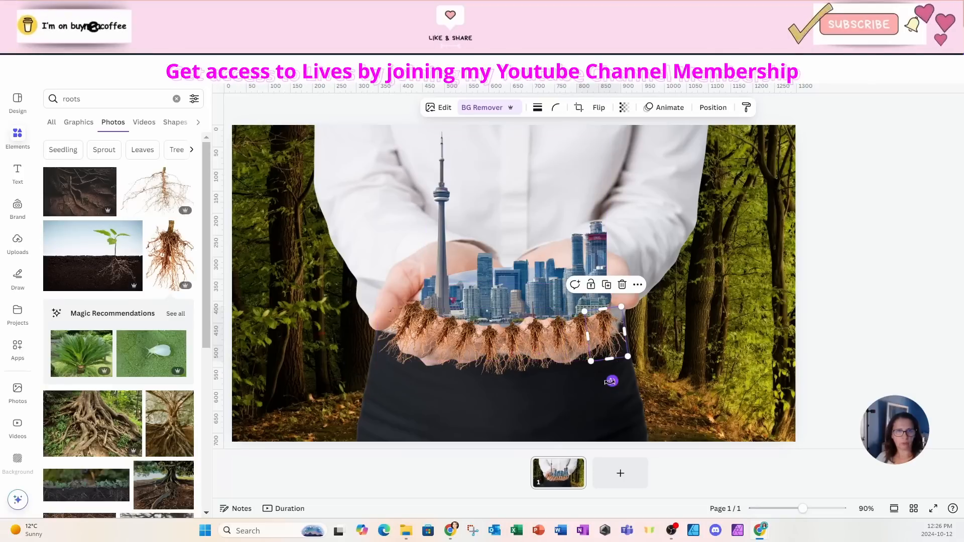
left_click_drag(612, 381, 632, 335)
left_click(402, 328)
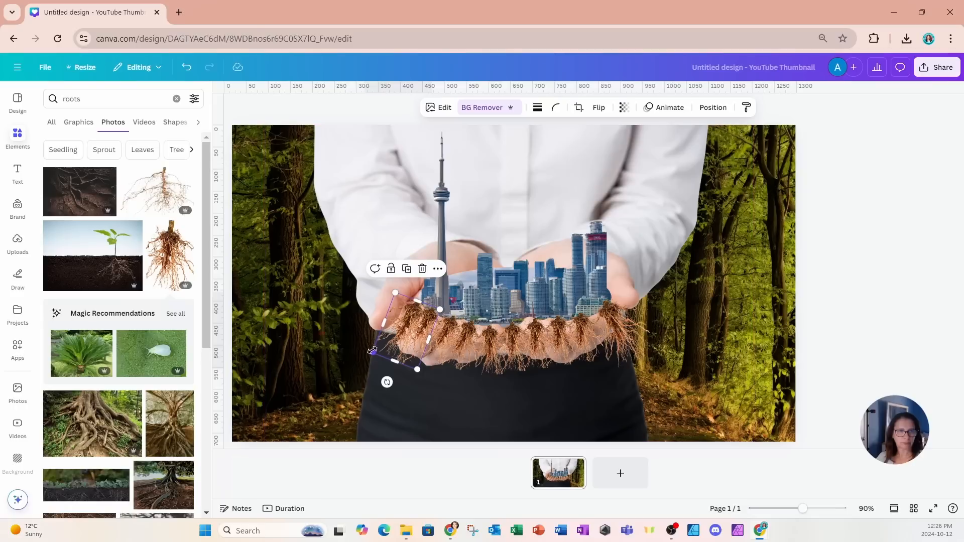
left_click_drag(372, 352, 363, 352)
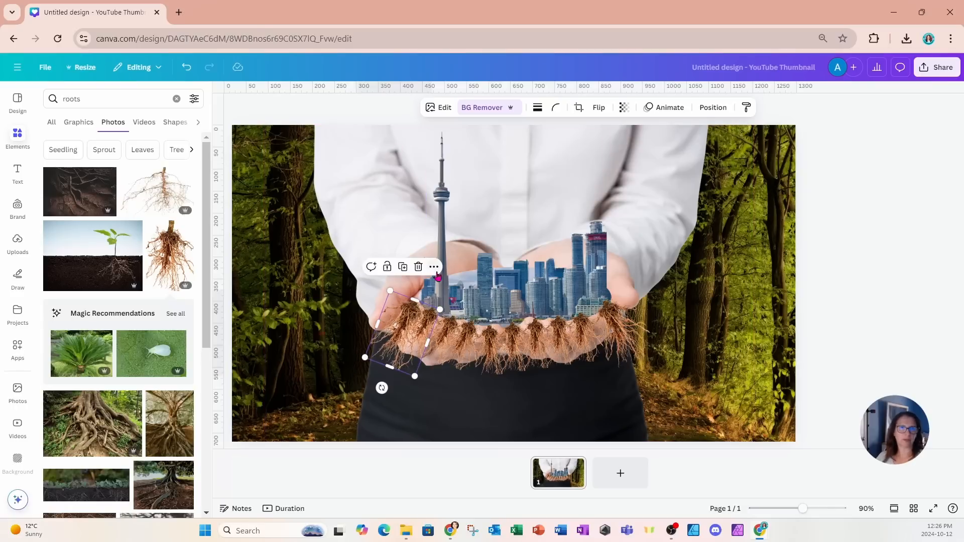
Step: Group all the root clusters and move the group below the fingers cut-out in the layer order
left_click(713, 107)
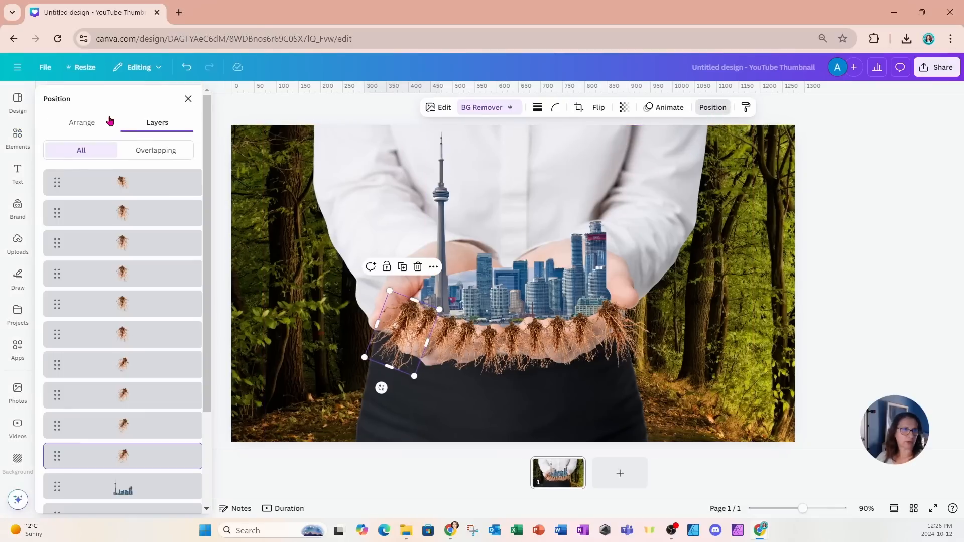
left_click(88, 180)
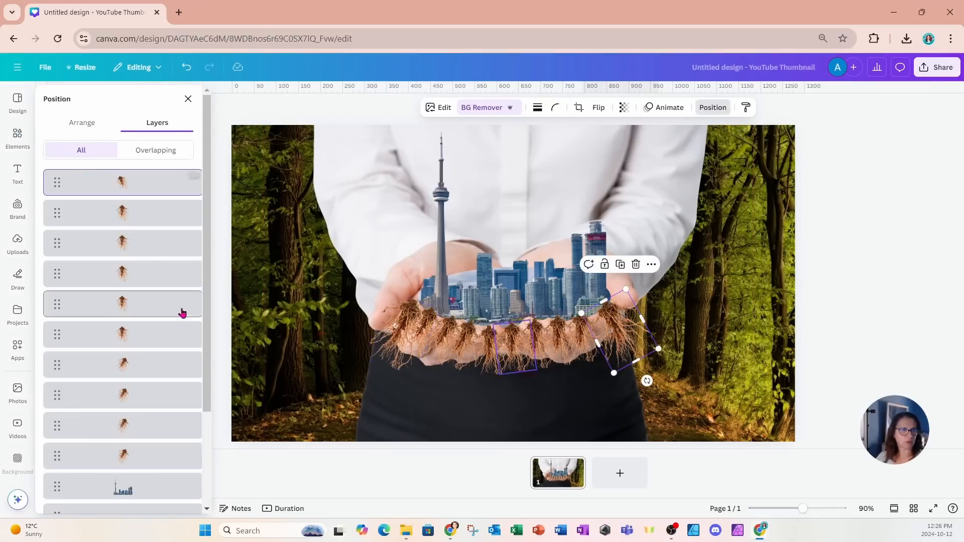
left_click(124, 463, "shift")
left_click(481, 270)
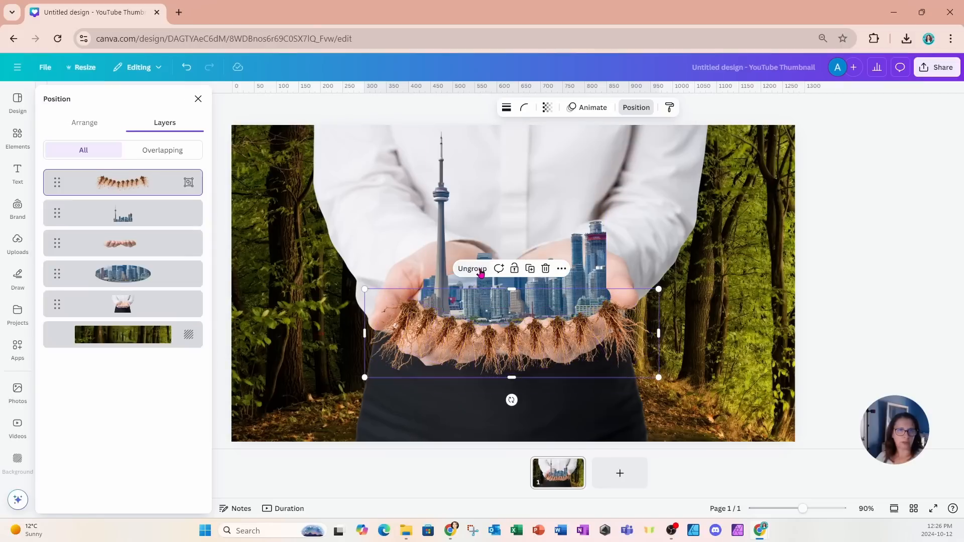
left_click_drag(140, 184, 132, 261)
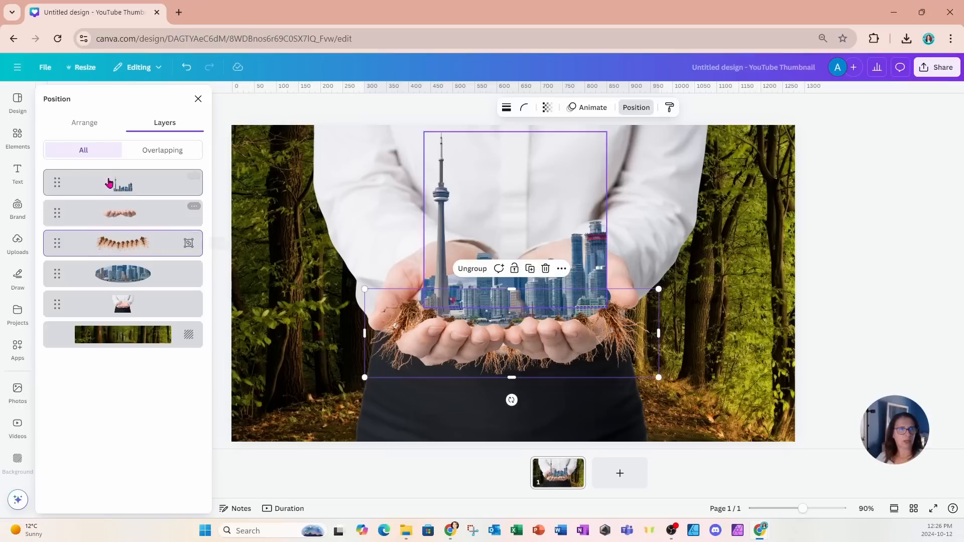
Step: Search the elements for "brown circle shadows"
left_click(19, 136)
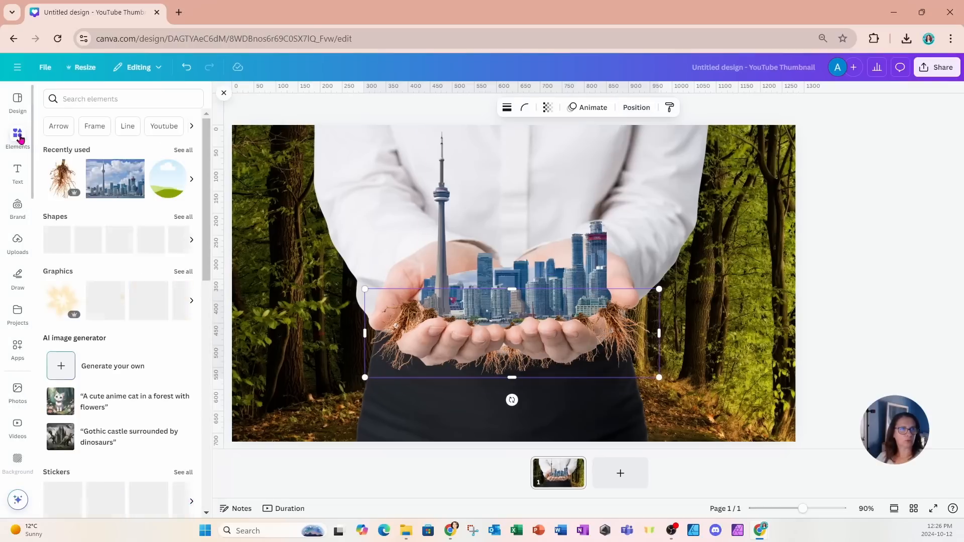
left_click(121, 99)
type("brown sha")
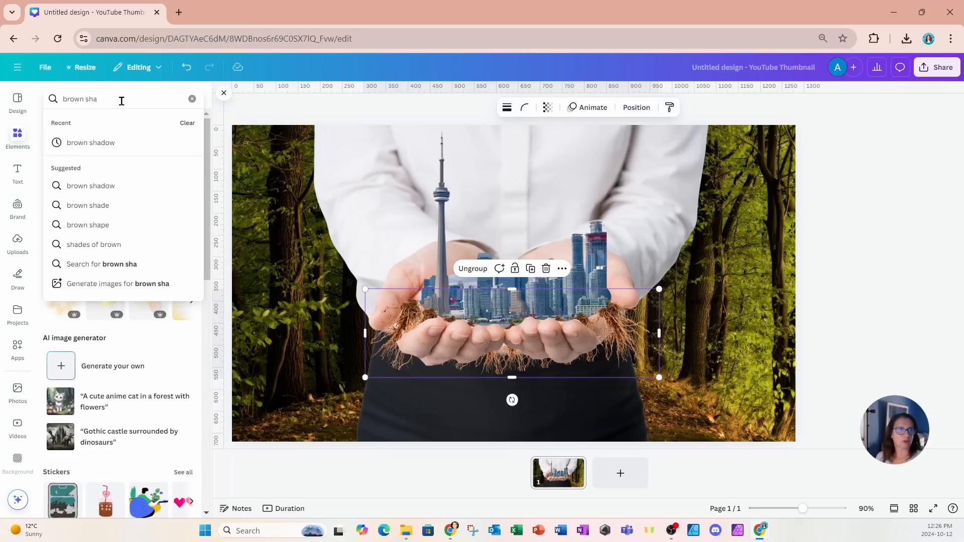
type("do")
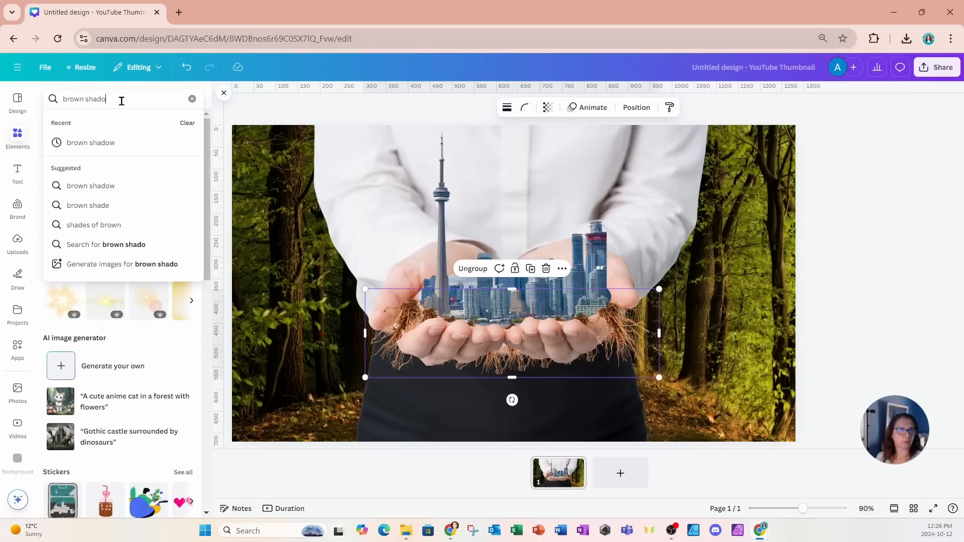
type("w")
key("BackSpace")
key("BackSpace")
key("BackSpace")
key("BackSpace")
key("BackSpace")
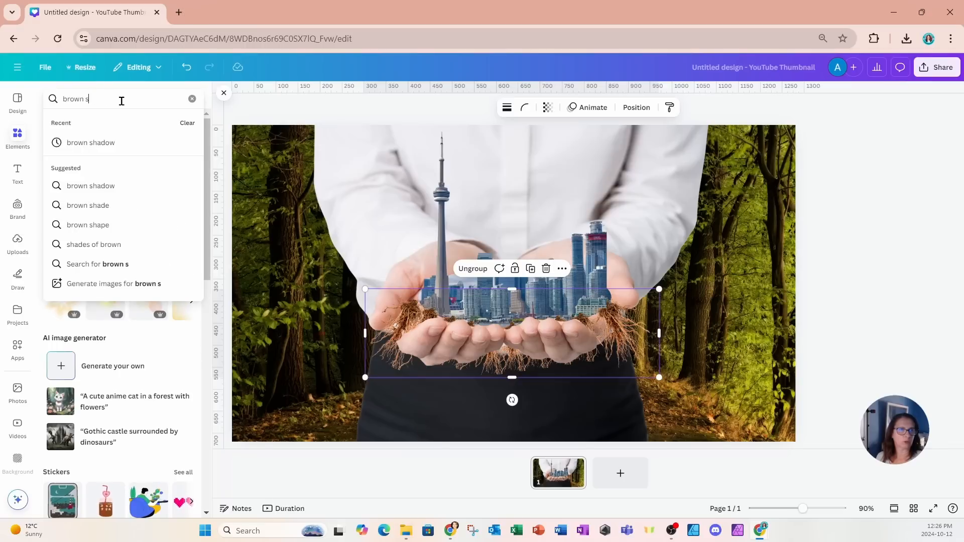
key("BackSpace")
type("circle shadow")
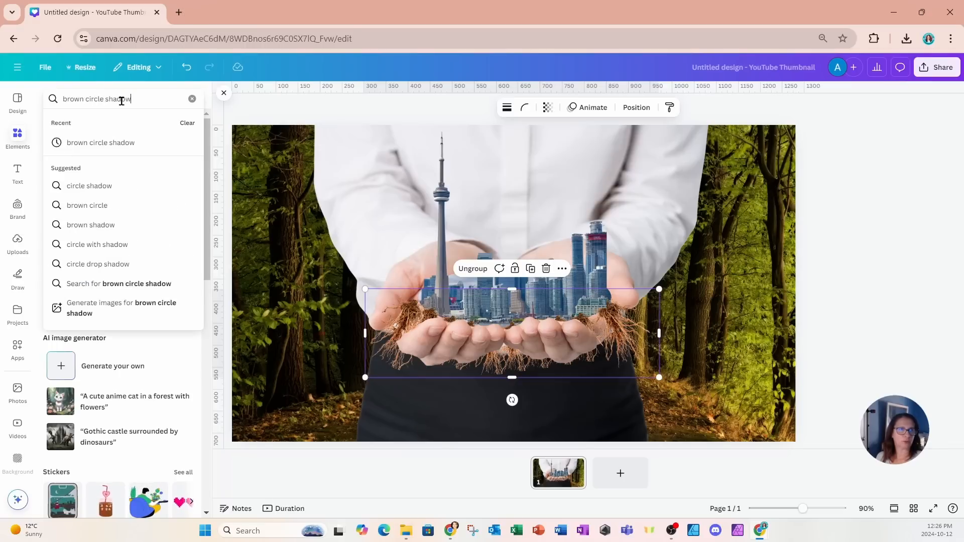
type("s")
key("Return")
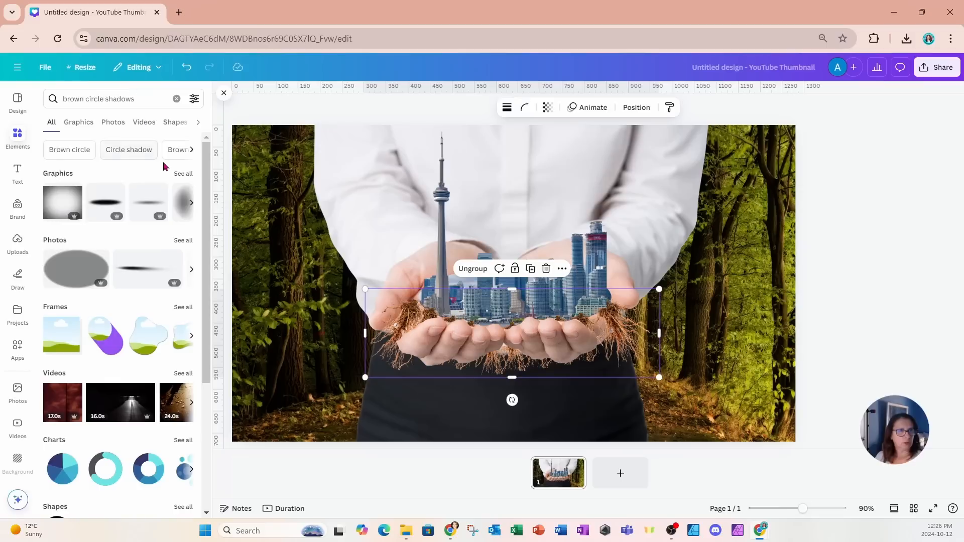
Step: Insert a soft black oval shadow graphic, scale it down, and angle it over the roots at the foot of the tower
left_click(183, 174)
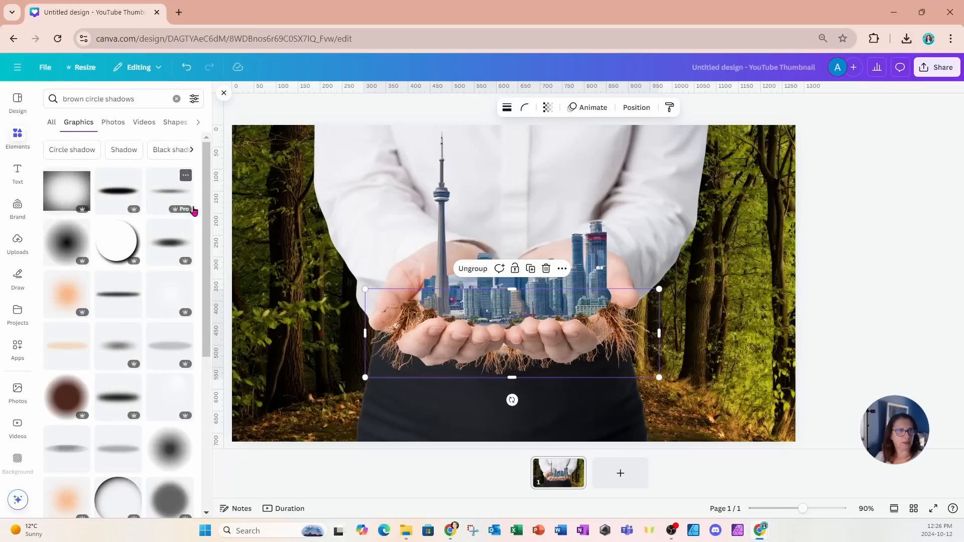
left_click(171, 253)
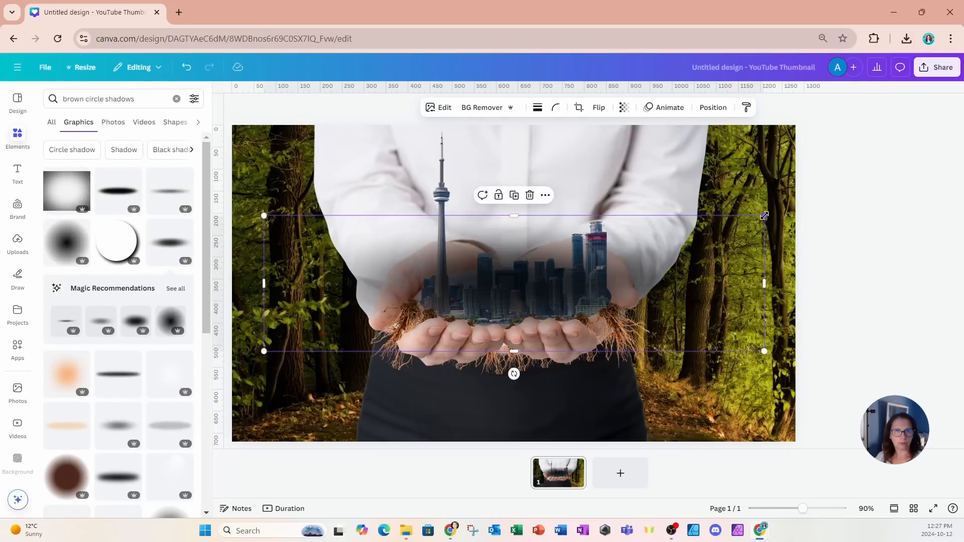
left_click_drag(765, 216, 395, 388)
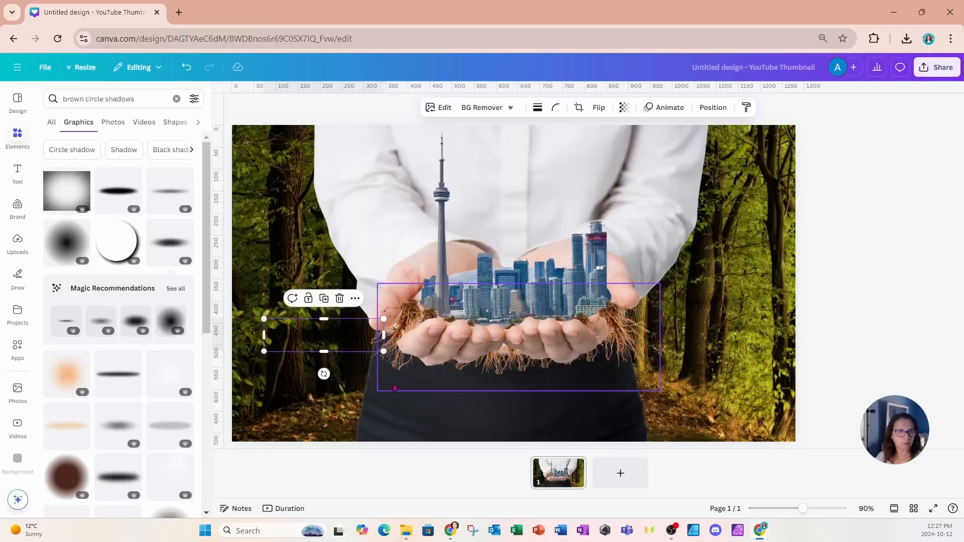
left_click_drag(324, 374, 392, 338)
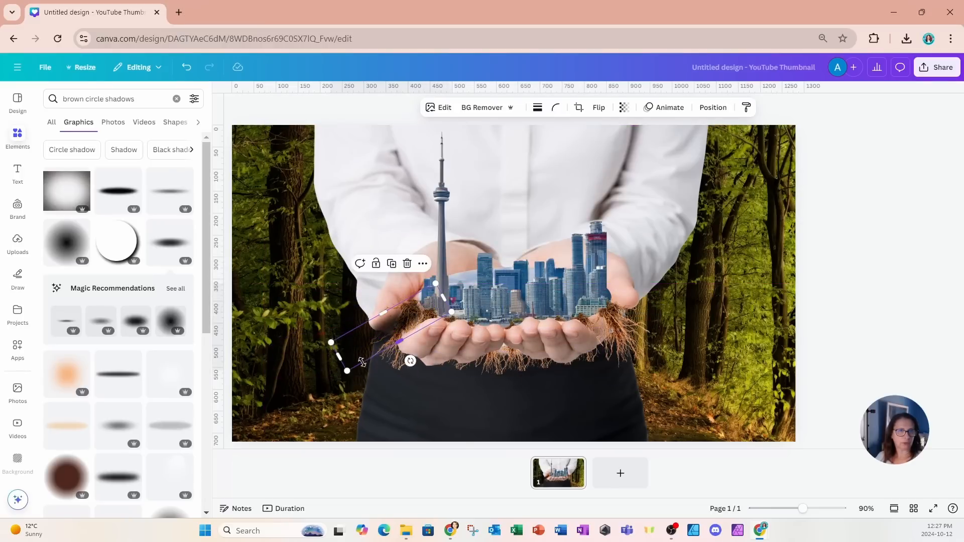
left_click_drag(333, 344, 407, 347)
left_click_drag(391, 305, 418, 318)
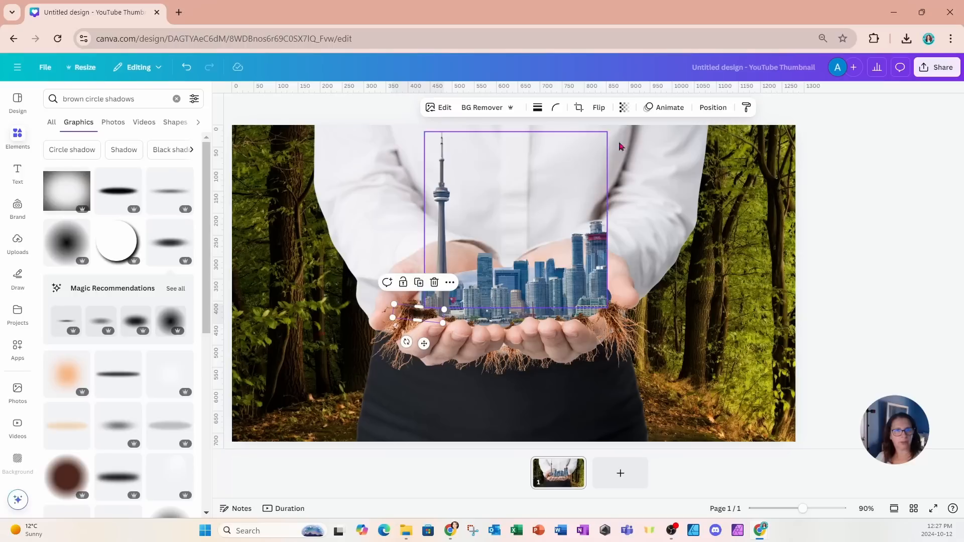
Step: Make the oval shadow slightly more transparent and place a duplicate over the roots at the skyline's right end
left_click(624, 107)
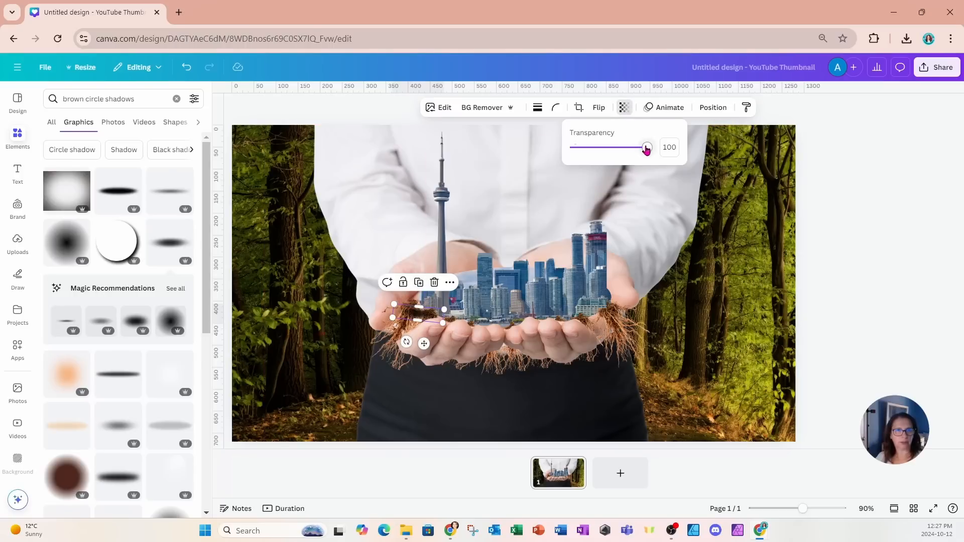
left_click_drag(647, 151, 635, 152)
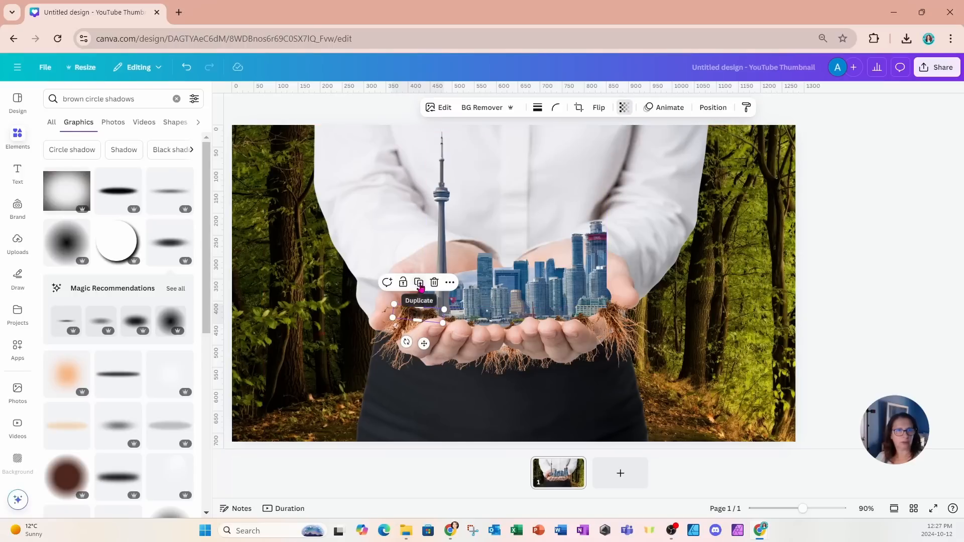
left_click_drag(419, 315, 630, 316)
Step: Insert the fluffy blue cloud graphic from a search for "clouds", scale it down and place it beside the tower above the buildings
left_click(101, 97)
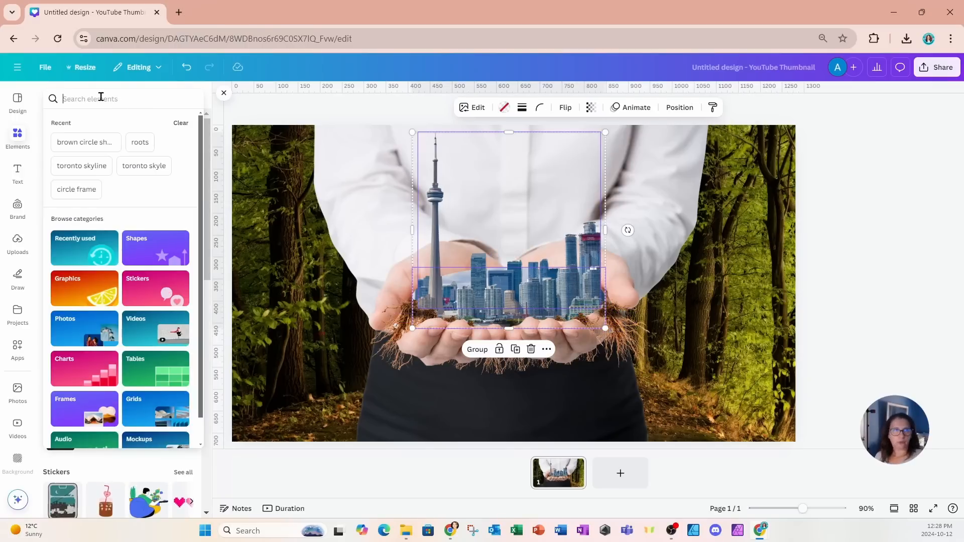
type("clouds")
key("Return")
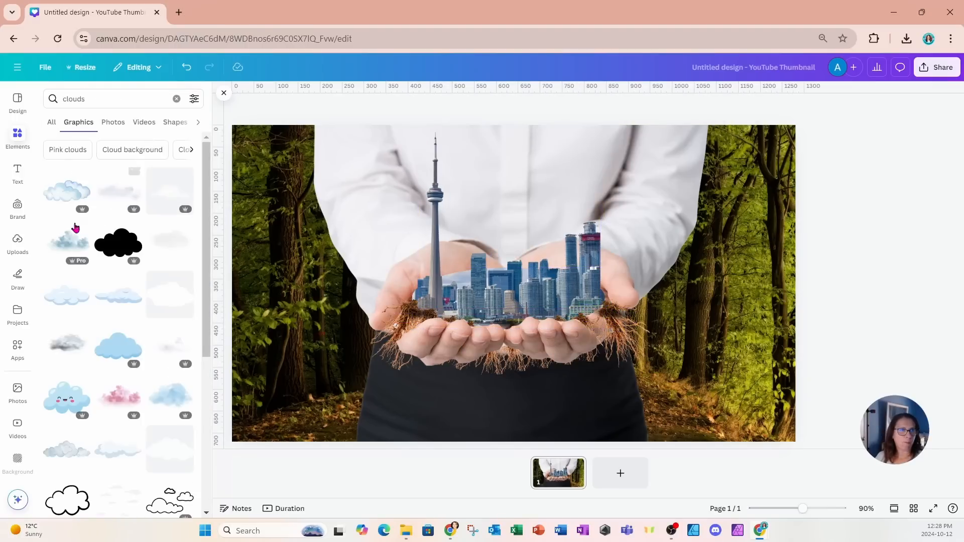
left_click(75, 231)
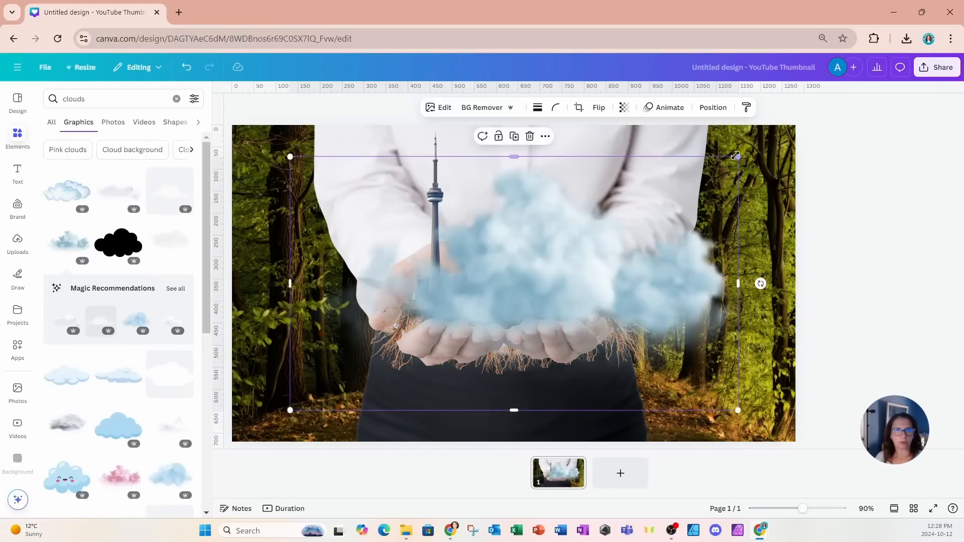
left_click_drag(736, 155, 510, 280)
left_click_drag(467, 324, 587, 176)
left_click_drag(632, 132, 513, 199)
left_click_drag(485, 230, 495, 207)
Step: Add small white clouds over the left thumb, above the buildings and across the tower
left_click(122, 194)
left_click_drag(740, 156, 425, 334)
left_click_drag(362, 364, 385, 282)
left_click(551, 148)
left_click_drag(308, 249, 421, 208)
left_click(399, 263)
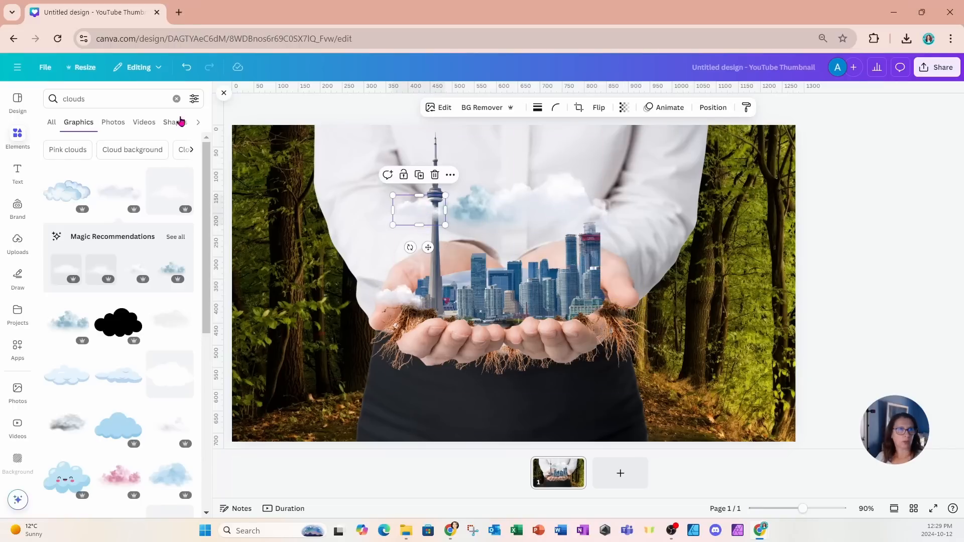
Step: Search the graphics for "birds" and insert a flock of dark flying bird silhouettes
left_click(112, 98)
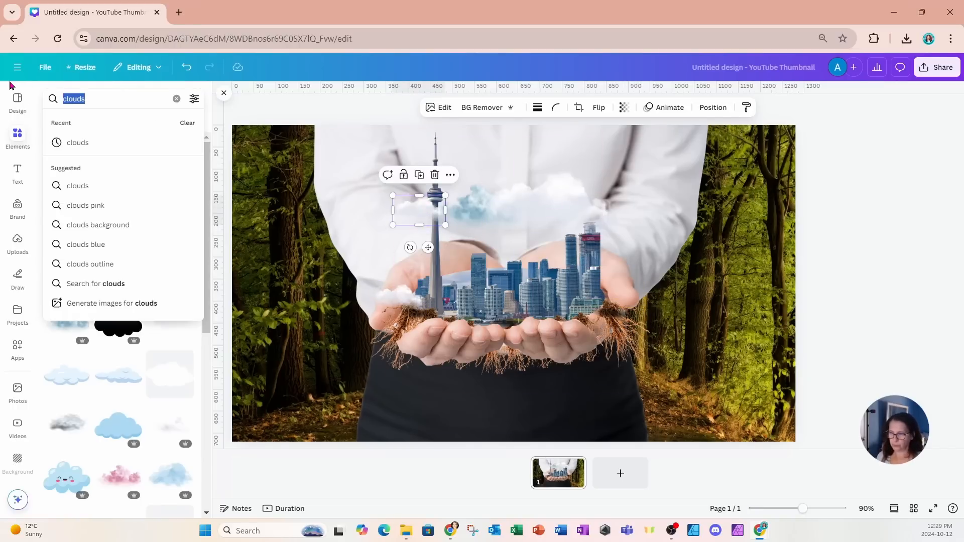
type("birds")
key("Return")
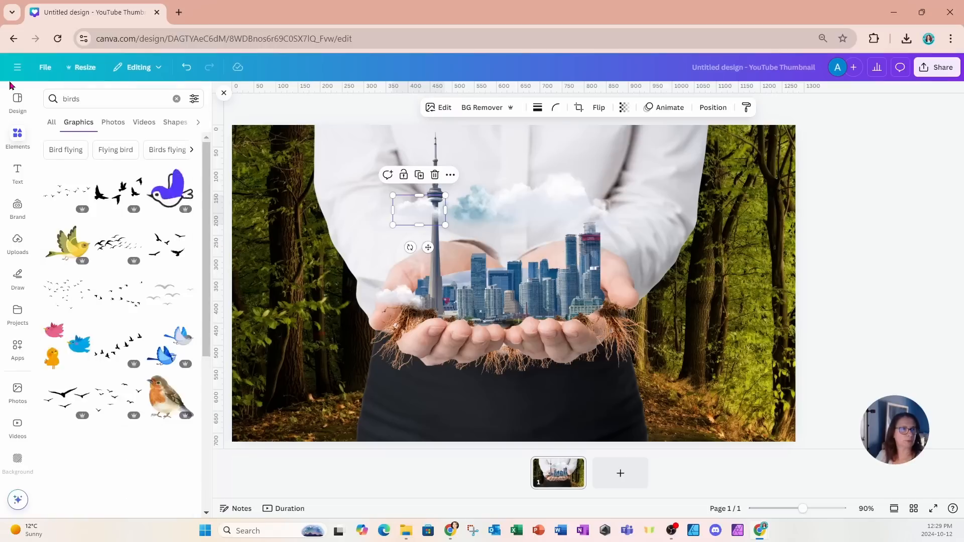
scroll(155, 255, "down", 5)
left_click(156, 255)
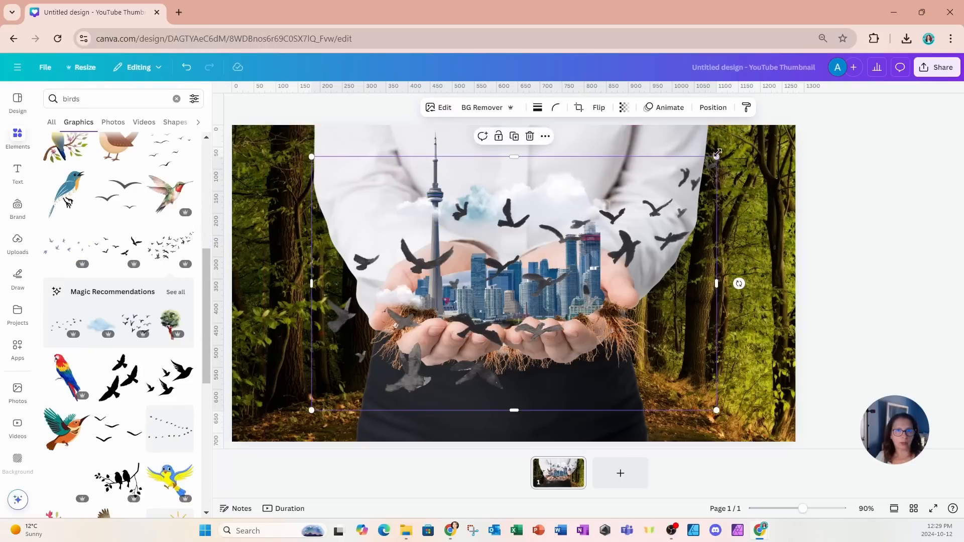
Step: Scale the bird flock down and place it in front of the clouds, above the middle of the skyline
left_click_drag(718, 152, 446, 328)
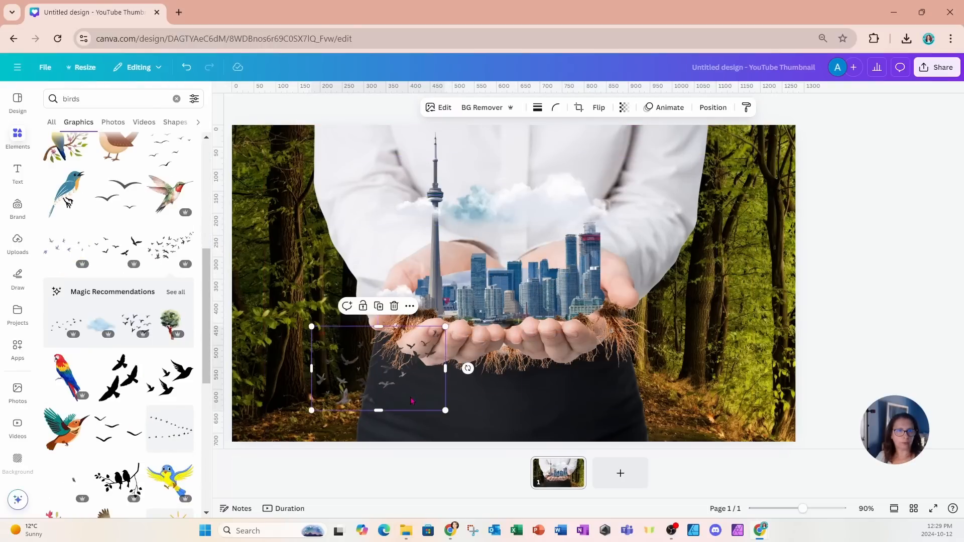
left_click_drag(413, 392, 571, 242)
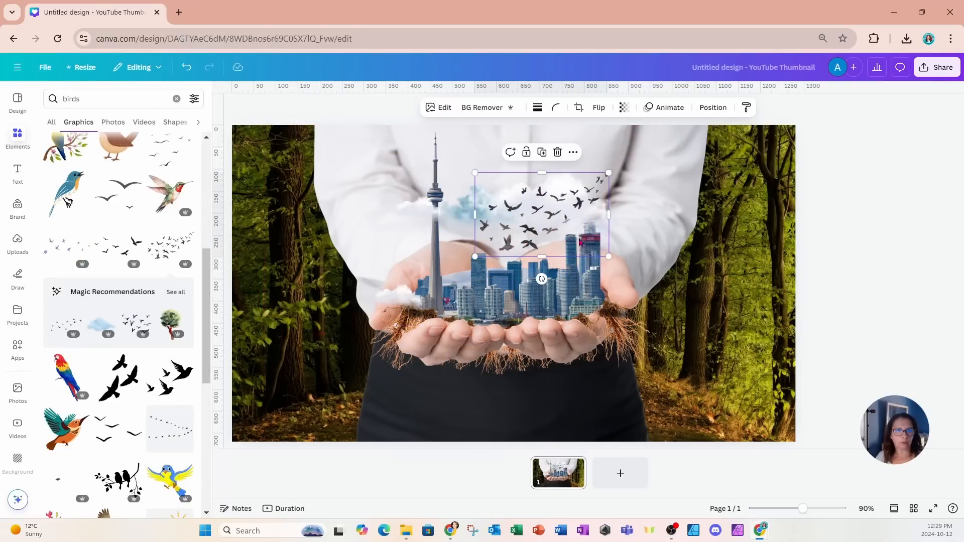
left_click_drag(606, 173, 568, 198)
left_click_drag(540, 227, 549, 219)
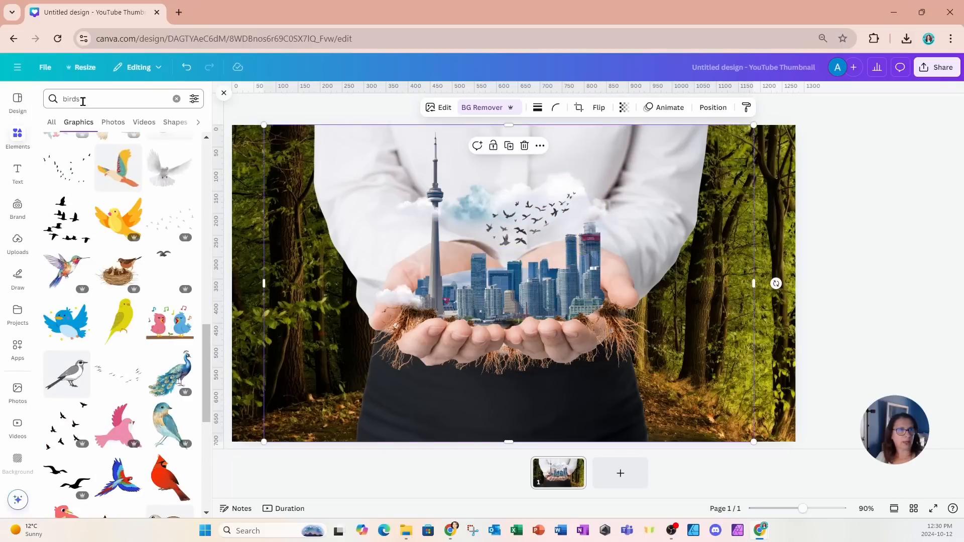
Step: Add a small side-view yellow taxi graphic from a search for "taxi" and move it up toward the fingers below the skyline
left_click_drag(83, 100, 33, 105)
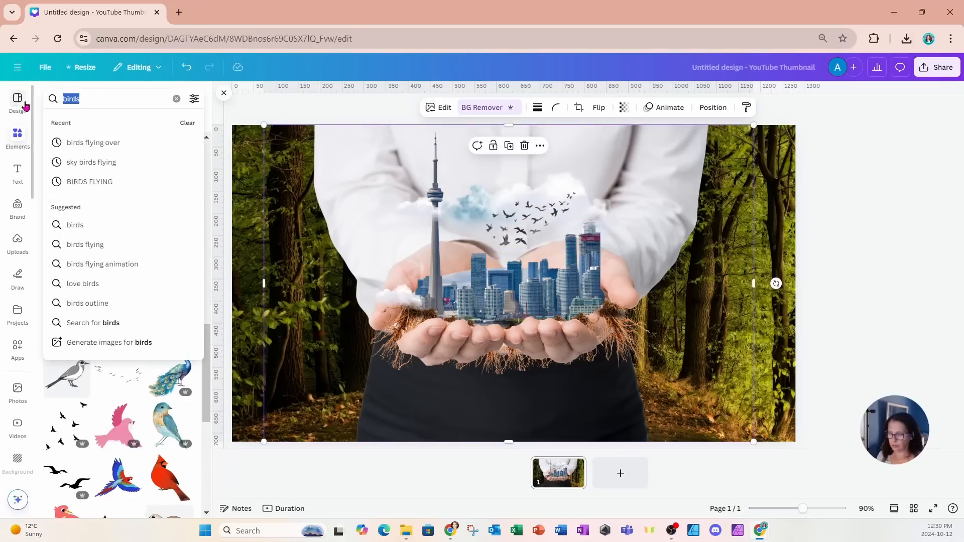
type("taxi")
key("Return")
scroll(118, 301, "down", 5)
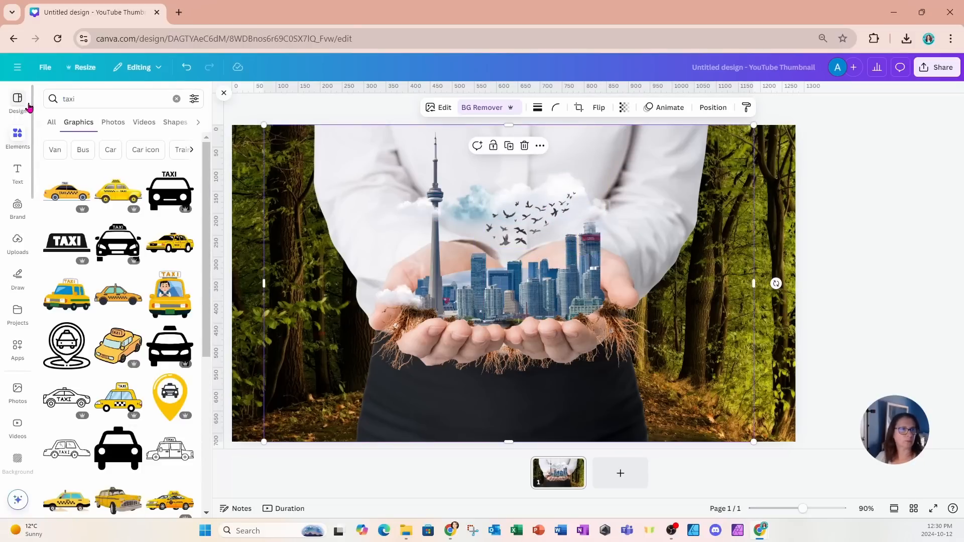
left_click(510, 387)
key("ctrl+v")
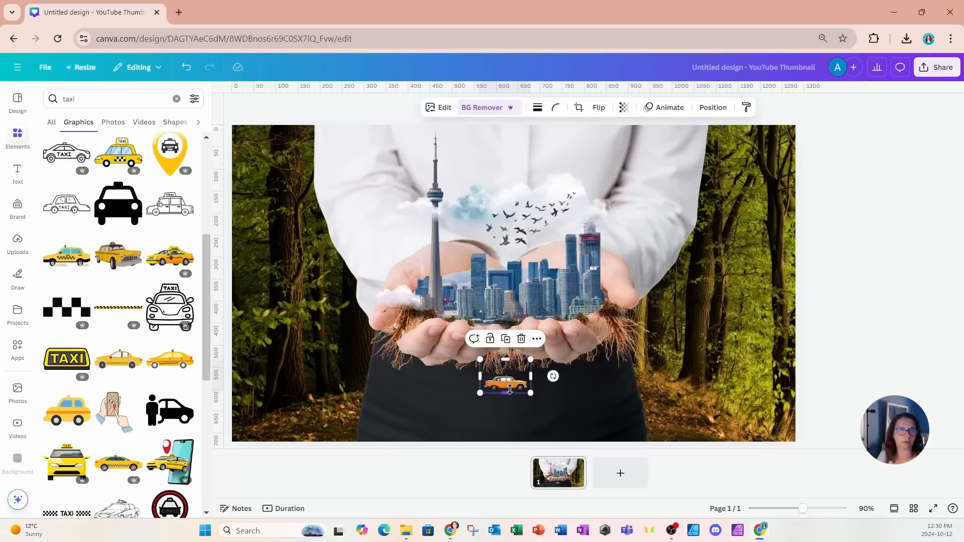
left_click_drag(524, 386, 525, 362)
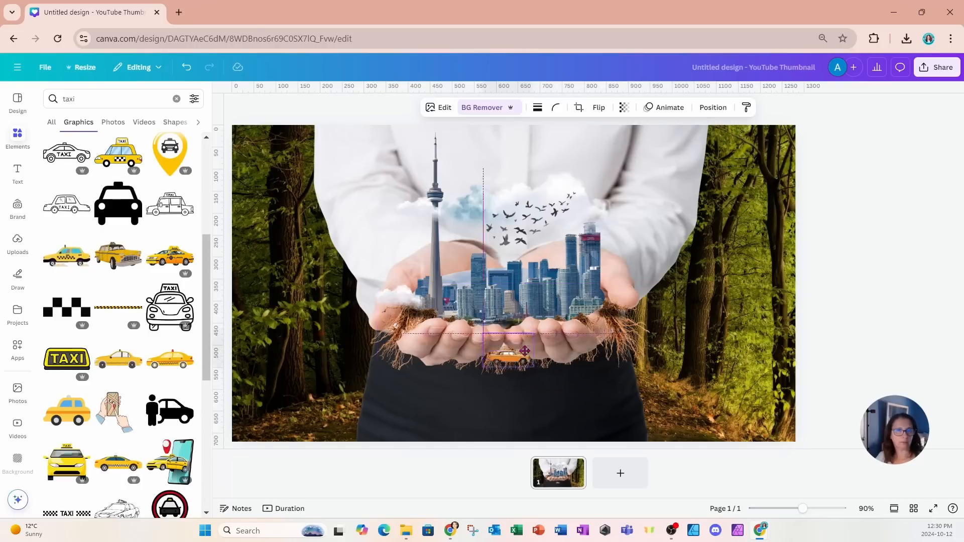